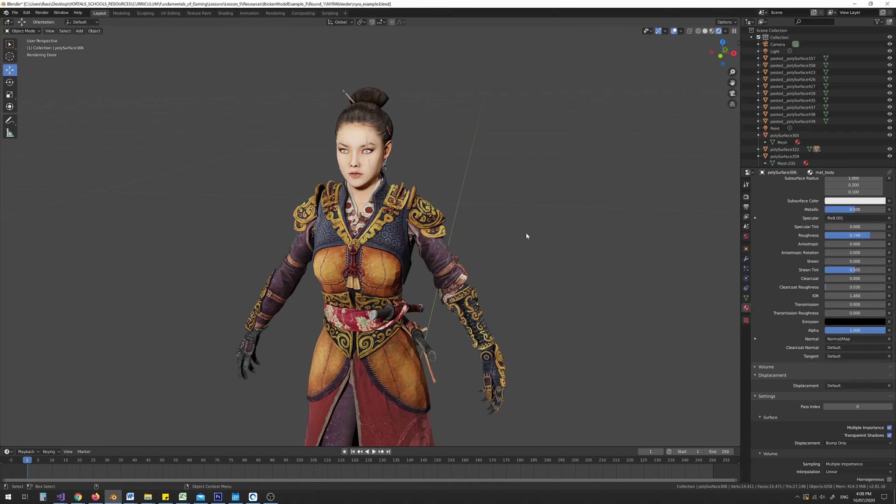
# Examine the armoured character from several sides in Blender, switch to VORTALS and examine its version there.
pyautogui.moveTo(499, 223)
pyautogui.mouseDown(button='middle')
pyautogui.moveTo(530, 217)
pyautogui.moveTo(462, 226)
pyautogui.mouseUp(button='middle')
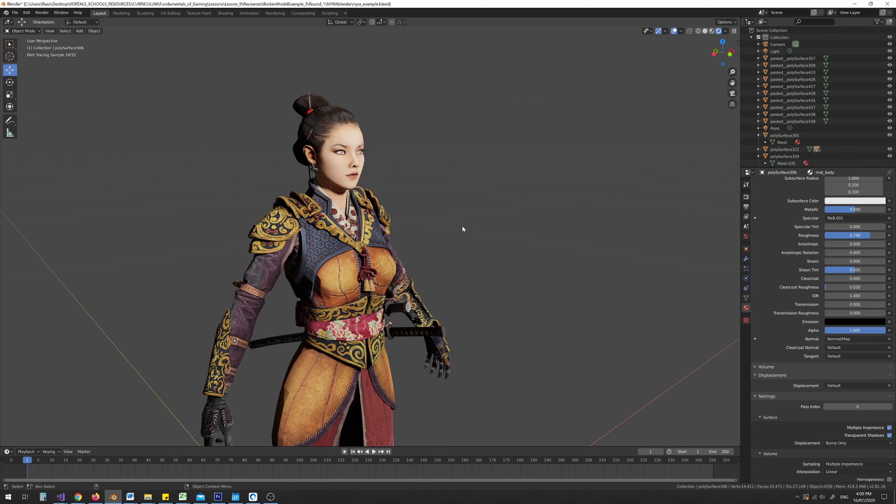
pyautogui.moveTo(462, 226); pyautogui.dragTo(417, 252, button='middle')
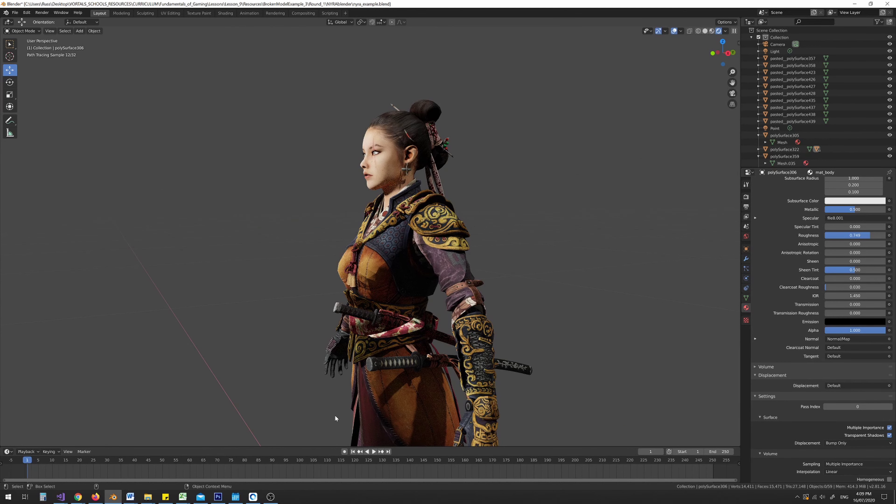
pyautogui.click(253, 496)
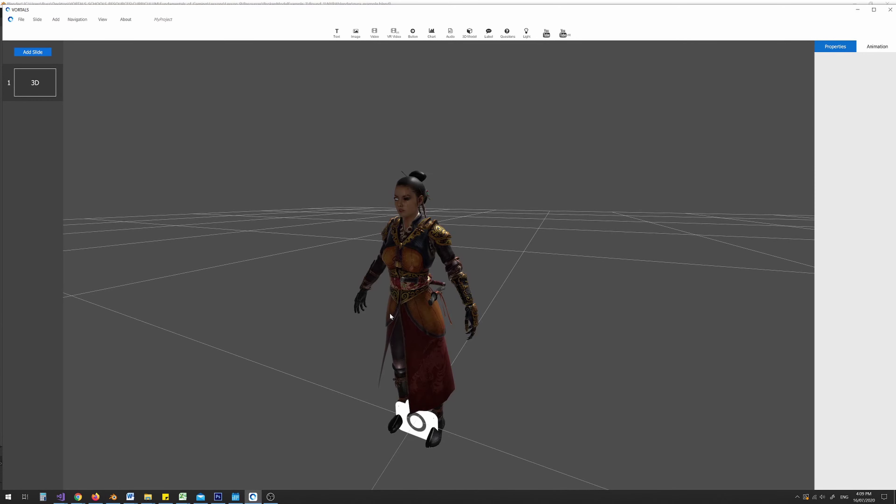
pyautogui.moveTo(389, 312)
pyautogui.mouseDown()
pyautogui.moveTo(479, 314)
pyautogui.moveTo(389, 310)
pyautogui.mouseUp()
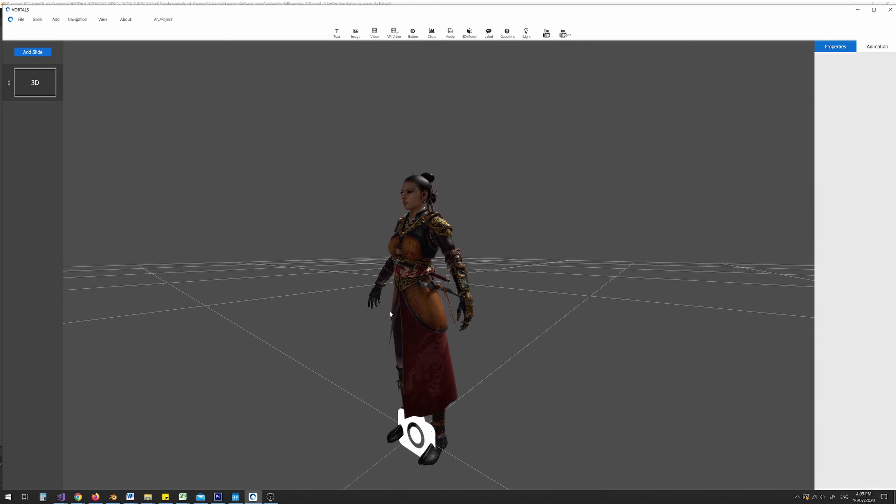
pyautogui.scroll(3, 404, 295)
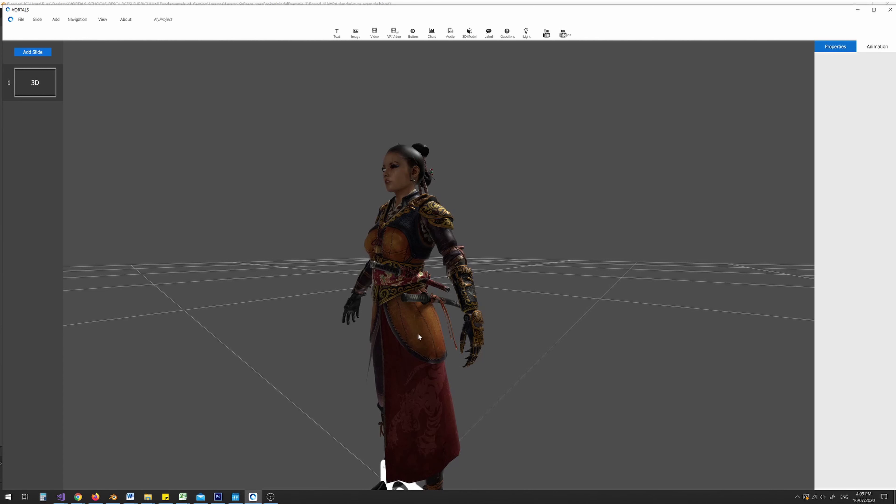
# Apply body_d.jpg from the Round_1 folder as the character model's colour image, accepting the resolution warning.
pyautogui.click(402, 328)
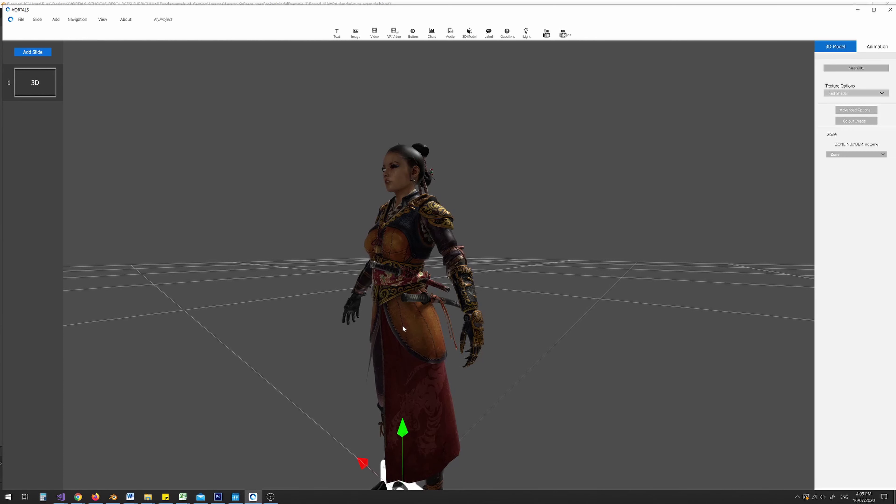
pyautogui.click(847, 122)
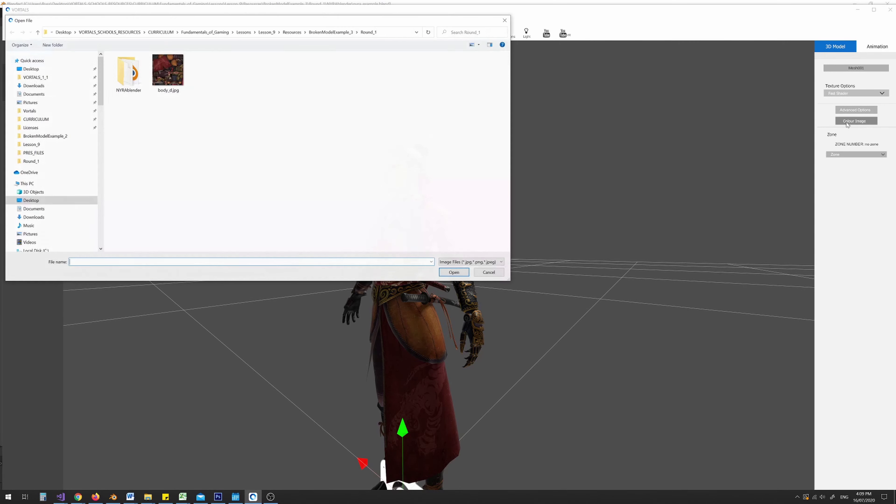
pyautogui.click(178, 77)
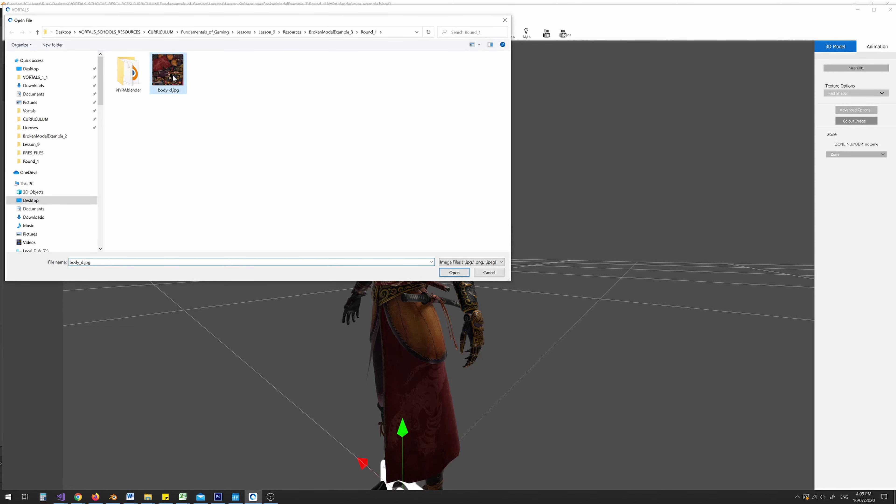
pyautogui.click(454, 272)
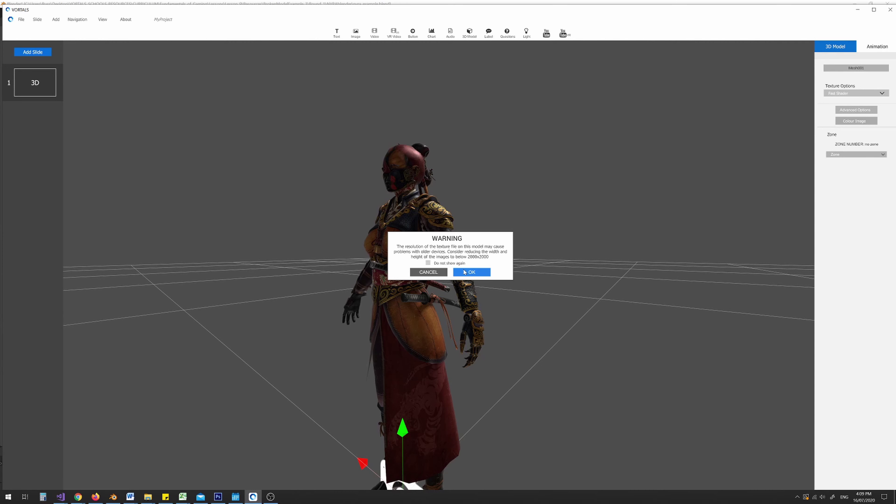
pyautogui.click(465, 275)
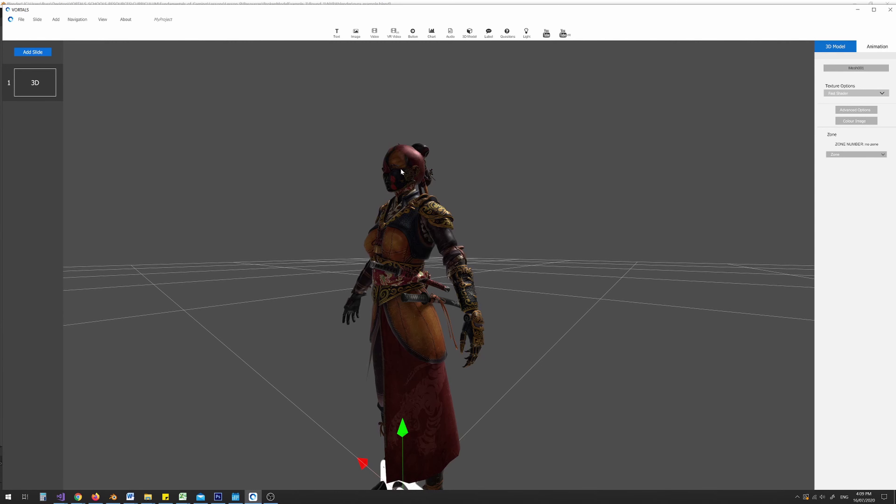
# Examine how the body texture maps onto the character's head and upper body, up close and from farther away.
pyautogui.moveTo(436, 193); pyautogui.dragTo(480, 198)
pyautogui.moveTo(484, 262); pyautogui.dragTo(471, 253)
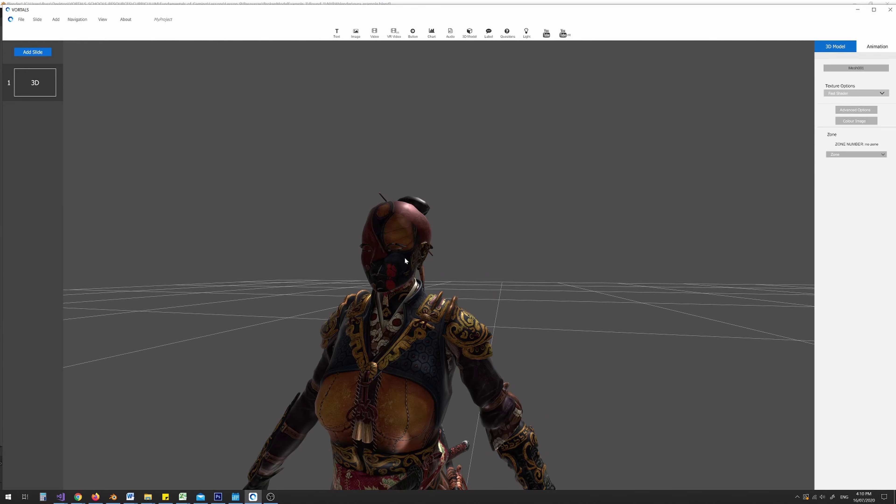
pyautogui.scroll(-3, 405, 257)
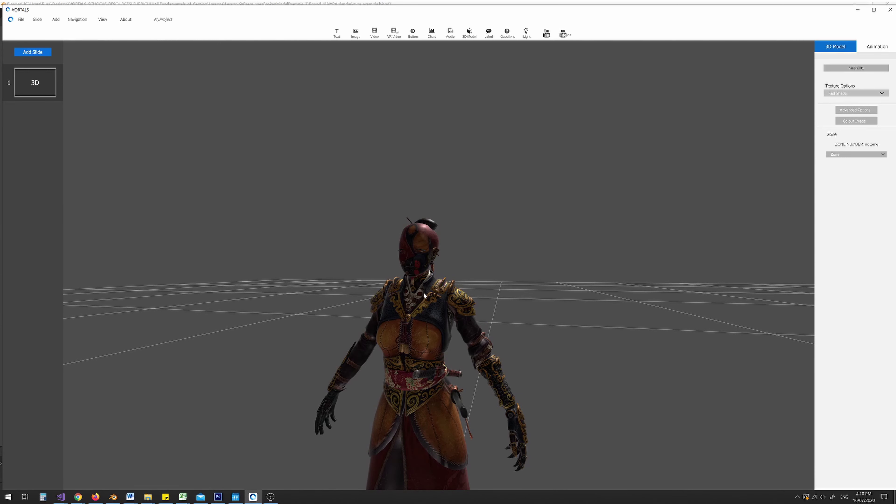
pyautogui.scroll(5, 424, 264)
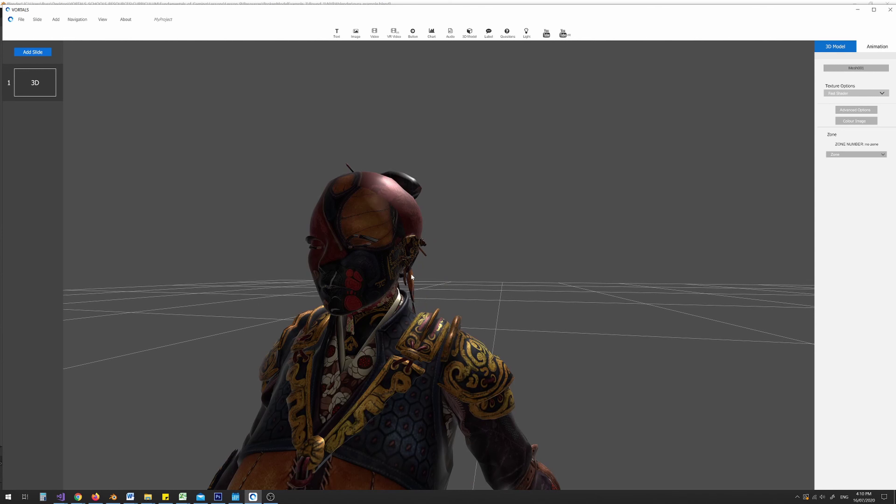
# Switch to Blender to check the materials of the character's head and body meshes, and return to VORTALS.
pyautogui.click(112, 496)
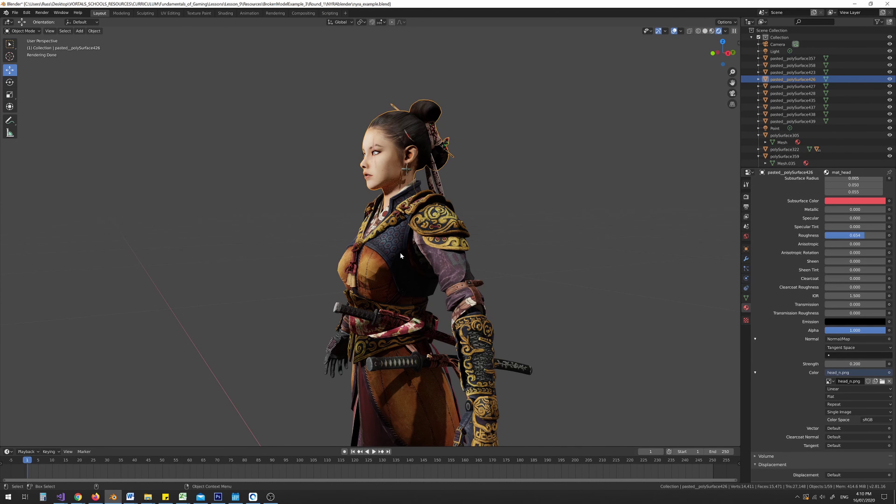
pyautogui.click(391, 268)
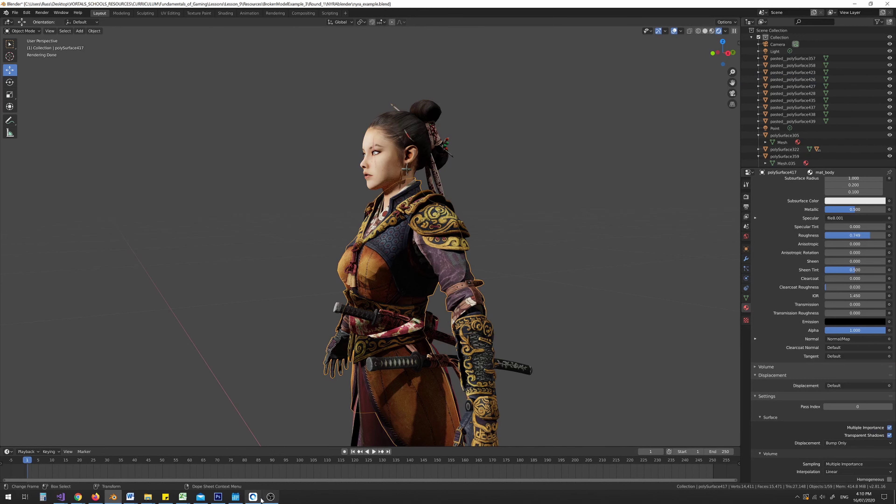
pyautogui.moveTo(261, 498)
pyautogui.click(253, 464)
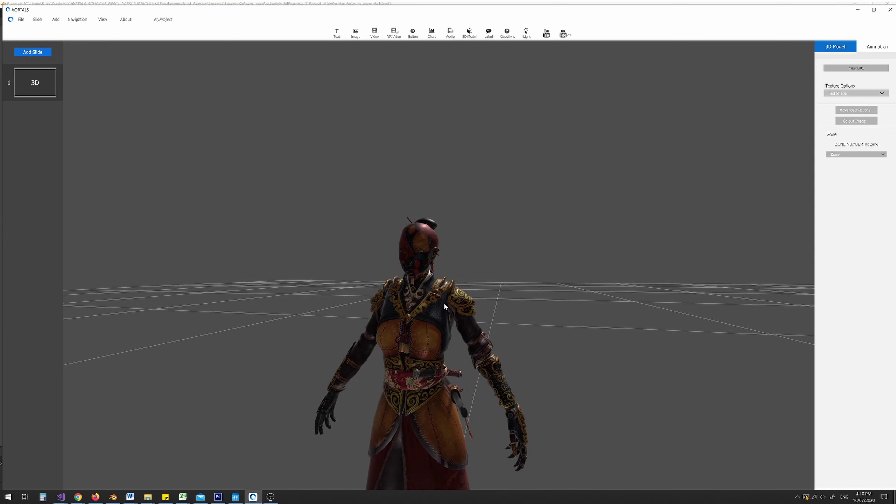
# Examine the retextured character from the front and at an angle, at several viewing distances.
pyautogui.moveTo(444, 303); pyautogui.dragTo(448, 325)
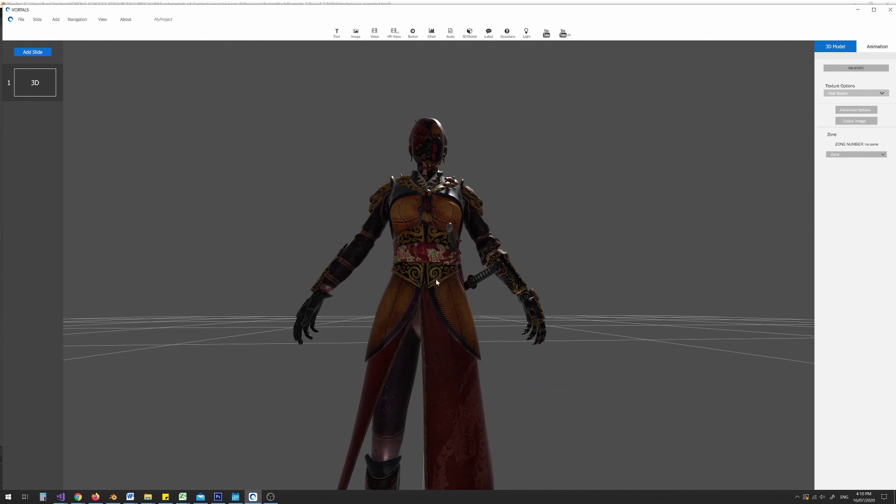
pyautogui.moveTo(435, 279); pyautogui.dragTo(394, 306)
pyautogui.scroll(3, 398, 296)
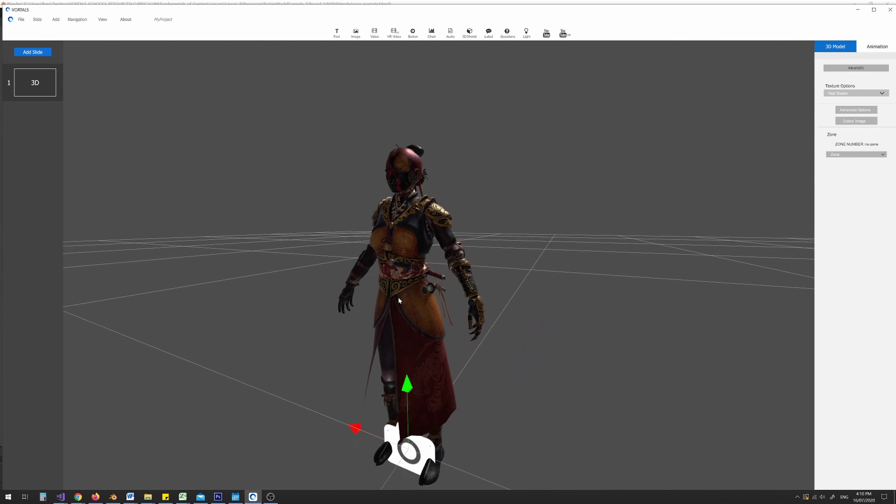
pyautogui.scroll(-1, 398, 298)
pyautogui.scroll(1, 395, 298)
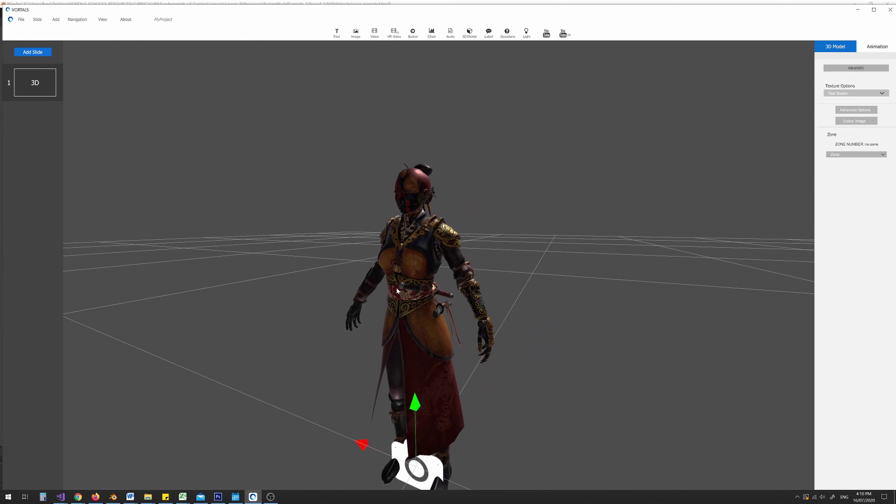
pyautogui.scroll(2, 395, 279)
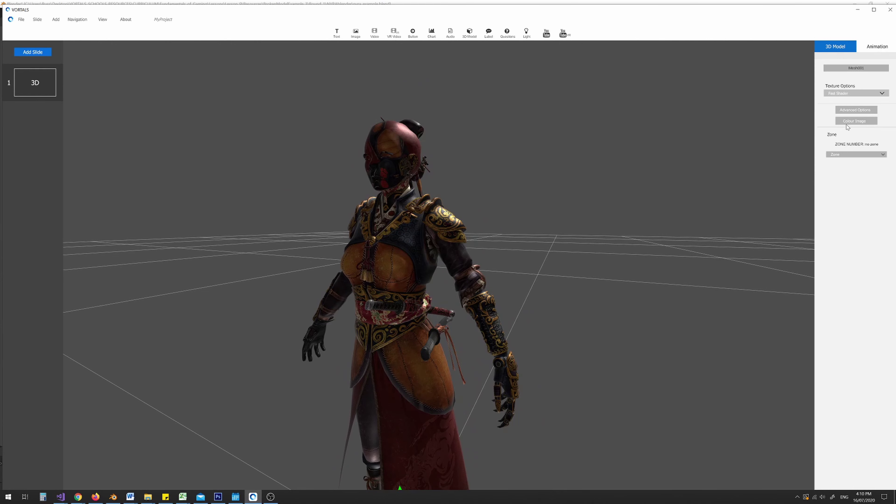
# Open Task Manager and sort the processes by memory, highest first, to check VORTALS's memory usage.
pyautogui.rightClick(868, 501)
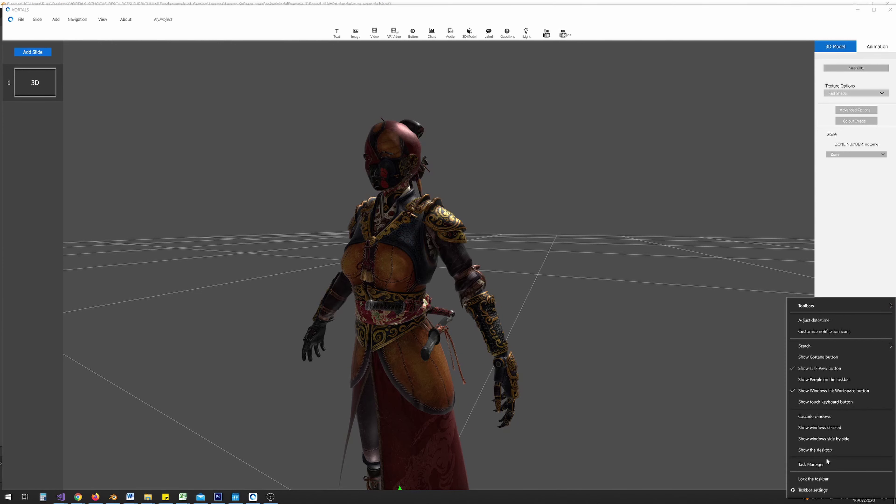
pyautogui.click(826, 465)
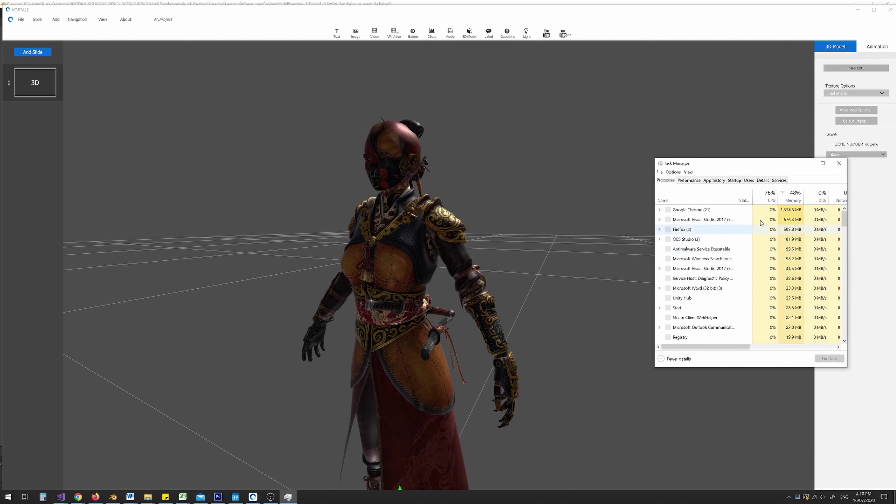
pyautogui.click(788, 196)
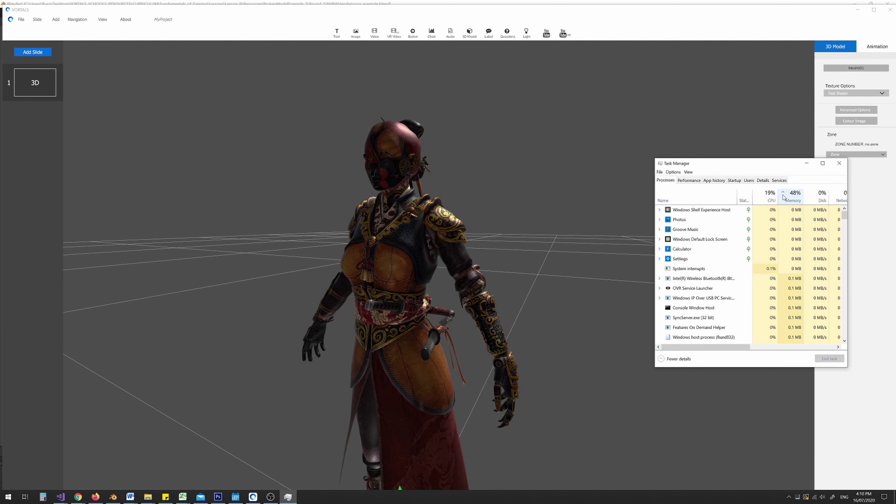
pyautogui.click(787, 197)
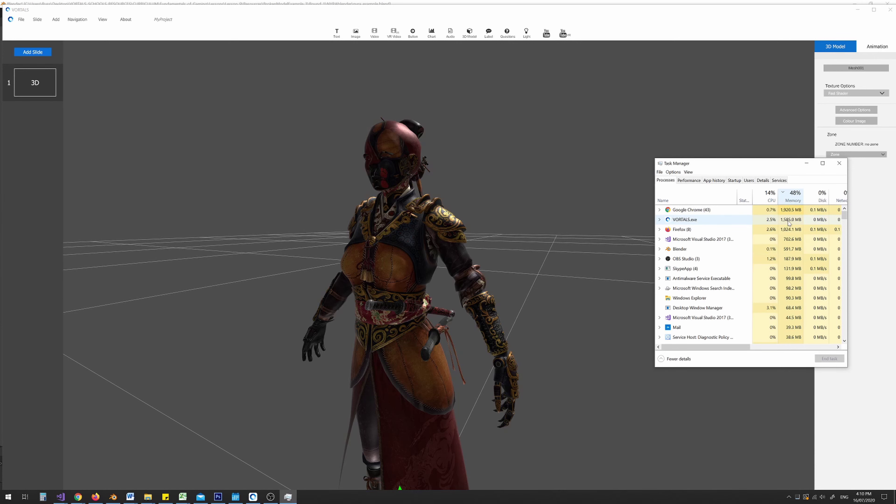
# Replace the model's colour image with body_d_4k.jpg from the Round_2 folder, accepting the resolution warning.
pyautogui.click(858, 122)
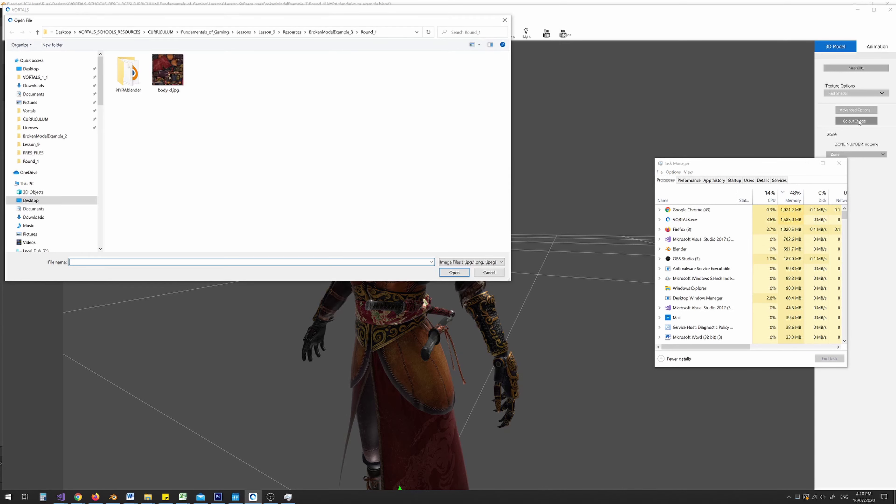
pyautogui.click(330, 31)
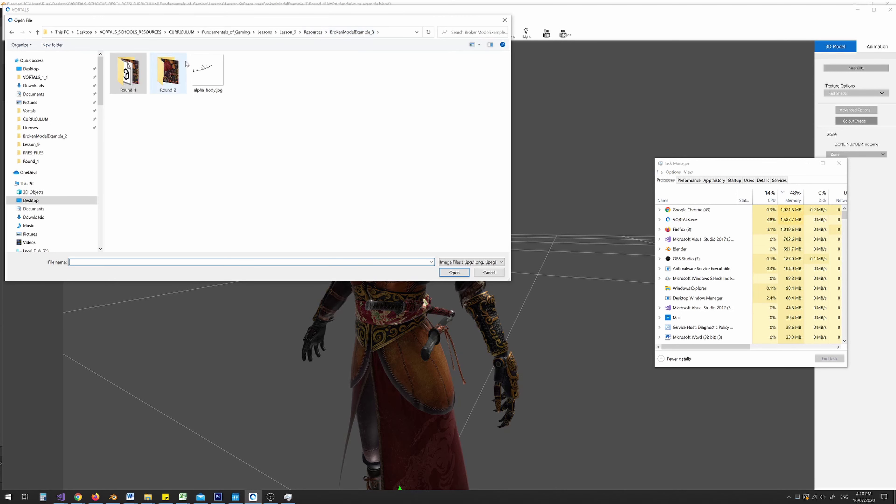
pyautogui.doubleClick(169, 73)
pyautogui.click(135, 80)
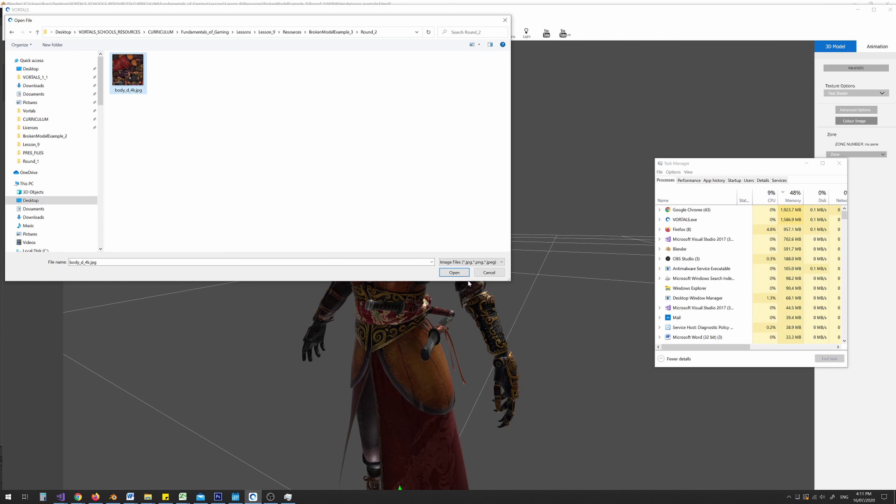
pyautogui.click(454, 273)
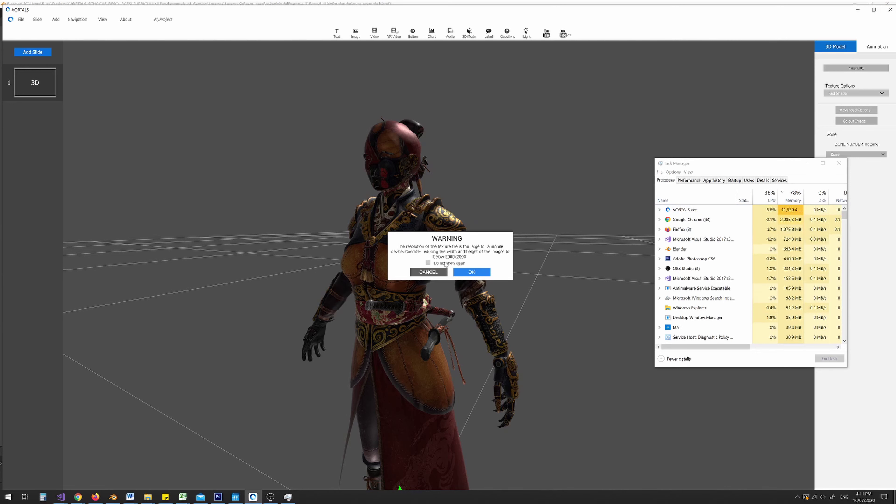
pyautogui.click(465, 272)
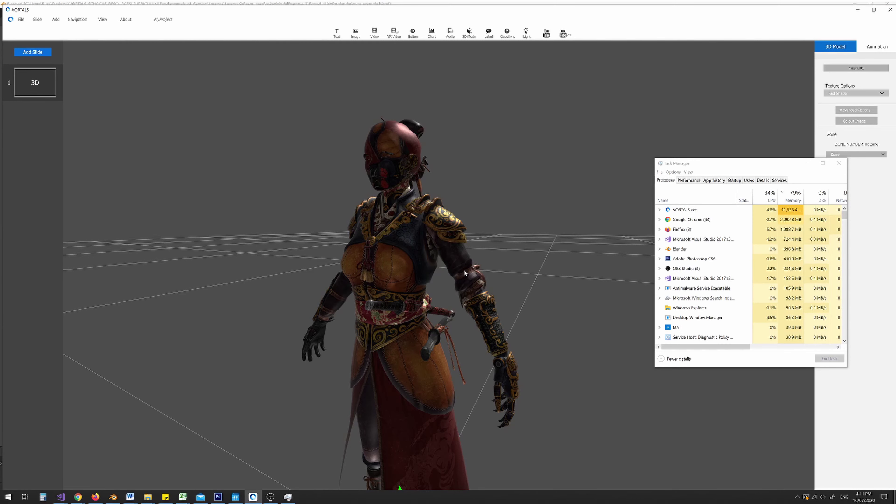
# Examine the character with the 4K texture from several sides and close Task Manager.
pyautogui.moveTo(458, 267); pyautogui.dragTo(392, 310)
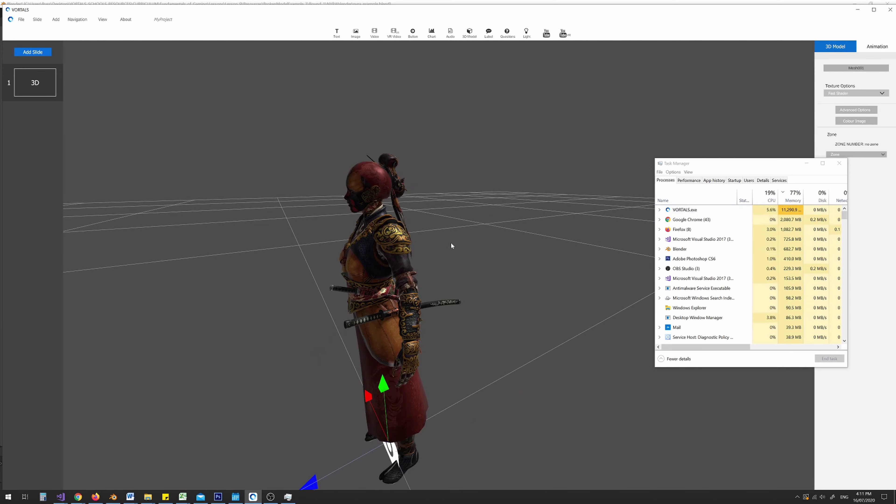
pyautogui.moveTo(452, 237); pyautogui.dragTo(458, 231)
pyautogui.scroll(3, 458, 232)
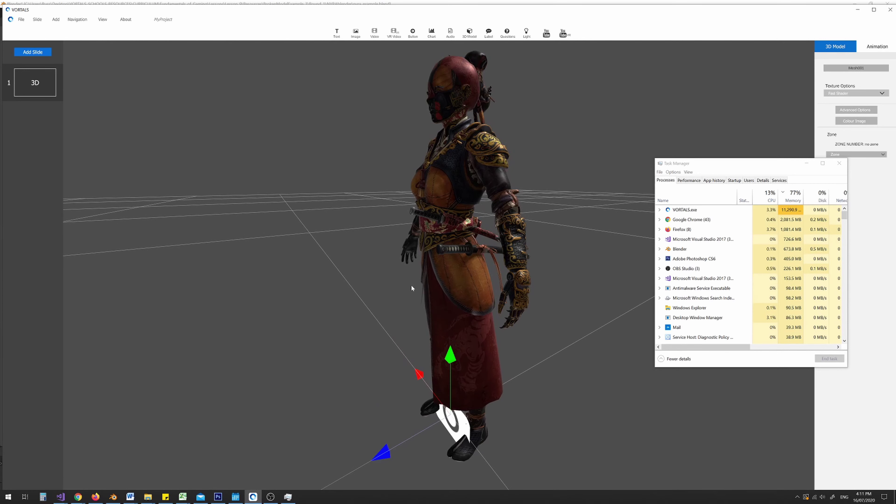
pyautogui.click(839, 163)
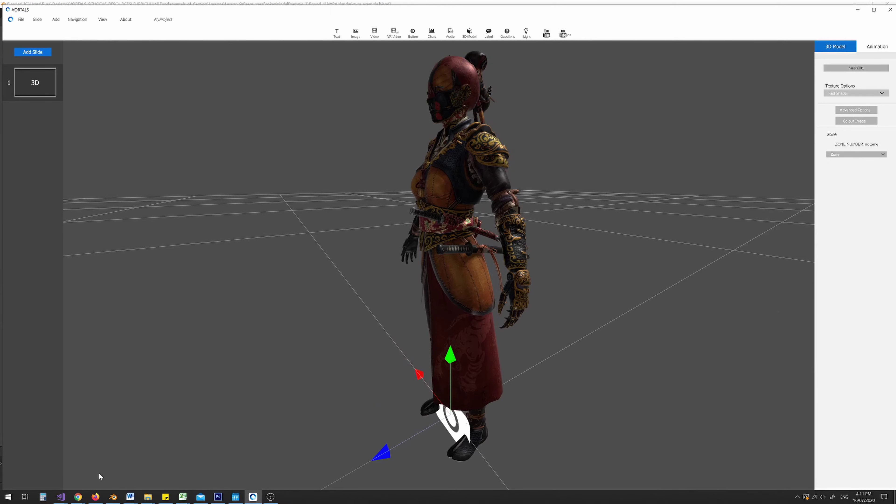
# Switch to Blender, change the viewport shading to Material Preview and view the character's body from the front.
pyautogui.click(110, 496)
pyautogui.moveTo(300, 312); pyautogui.dragTo(335, 310, button='middle')
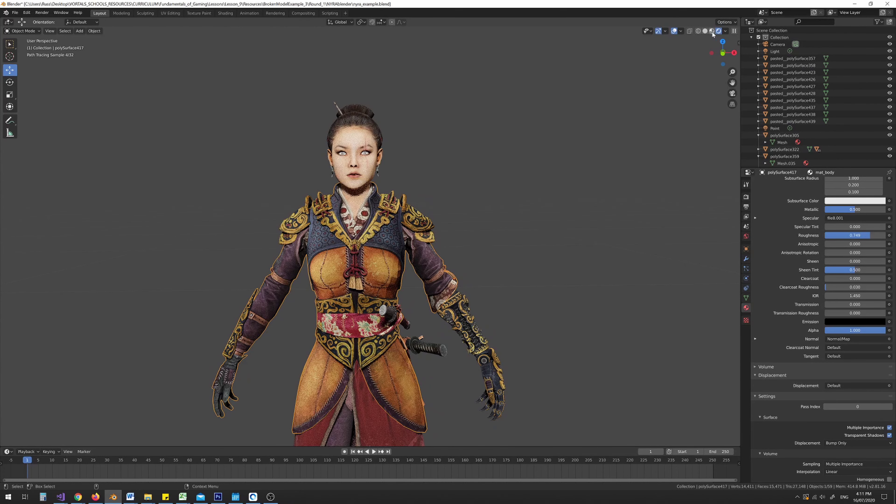
pyautogui.press('z')
pyautogui.click(372, 303)
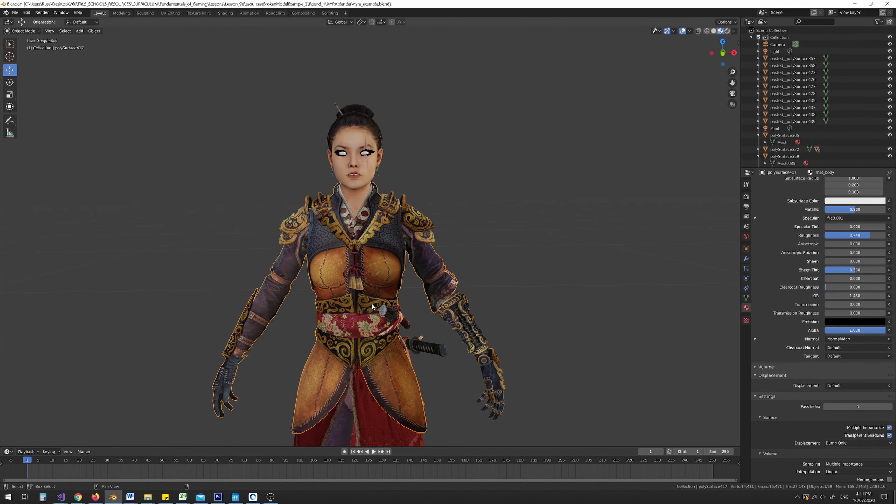
pyautogui.keyDown('shift'); pyautogui.moveTo(370, 302); pyautogui.dragTo(442, 156, button='middle'); pyautogui.keyUp('shift')
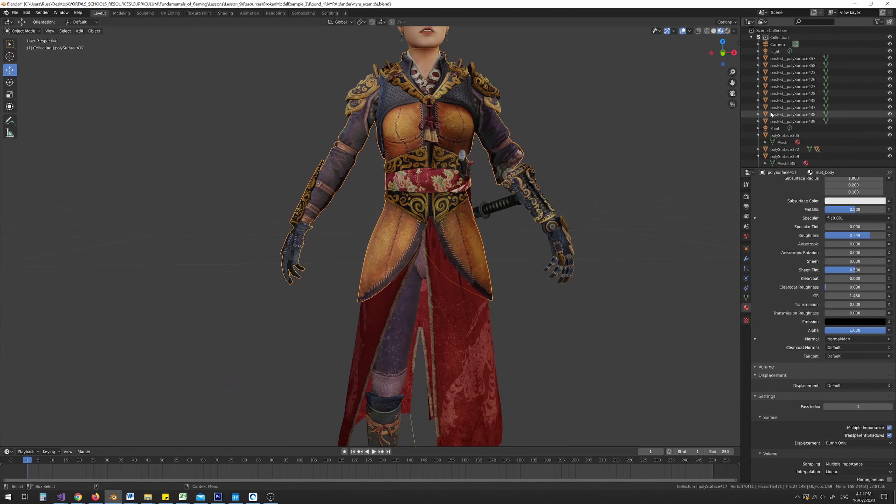
# Select the first two pasted mesh parts, expand polySurface322's hierarchy and select its child polySurface306.
pyautogui.click(787, 65)
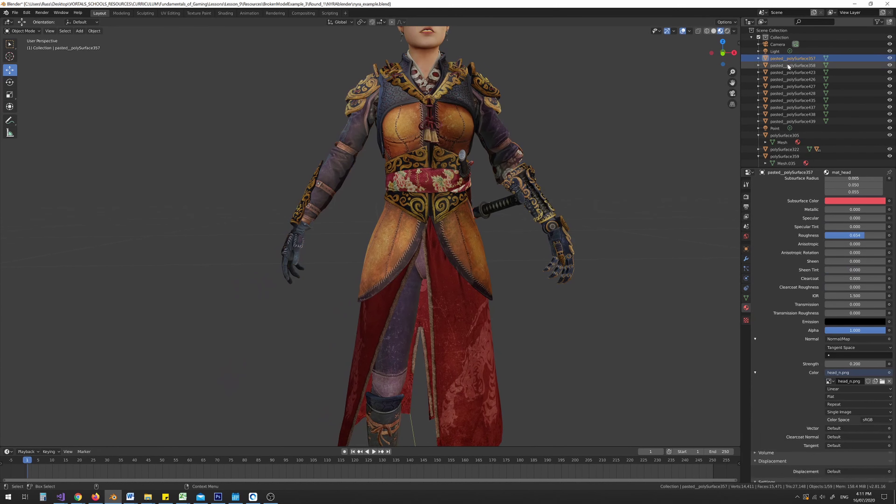
pyautogui.click(758, 66)
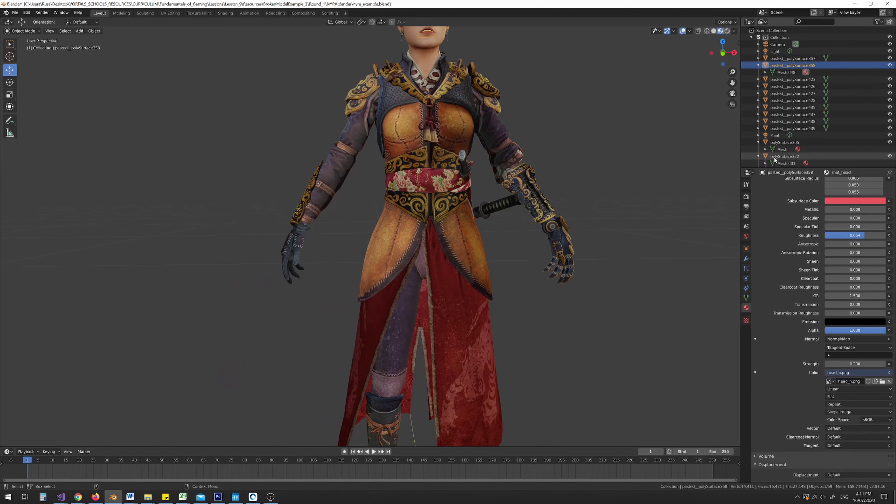
pyautogui.keyDown('shift'); pyautogui.click(758, 156); pyautogui.keyUp('shift')
pyautogui.scroll(-2, 774, 134)
pyautogui.click(791, 142)
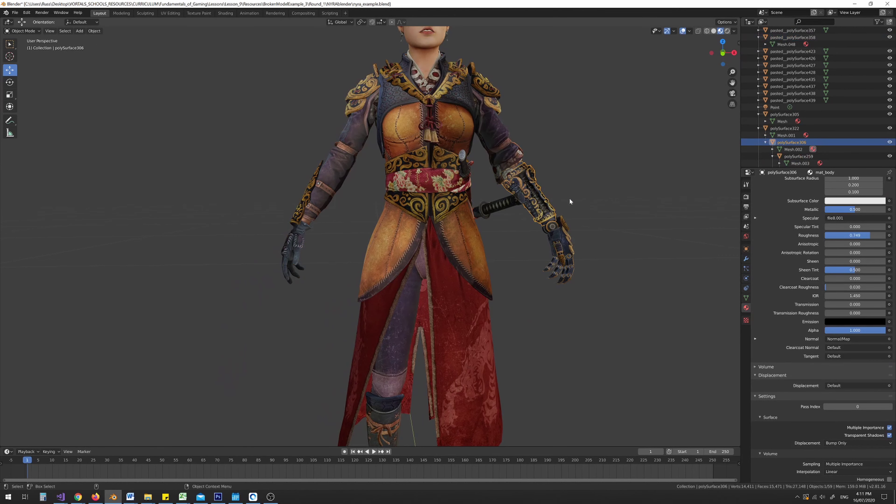
# View the armoured forearm from the side and select the nested parts polySurface259 and polySurface283.
pyautogui.moveTo(569, 201); pyautogui.dragTo(511, 203, button='middle')
pyautogui.scroll(2, 456, 230)
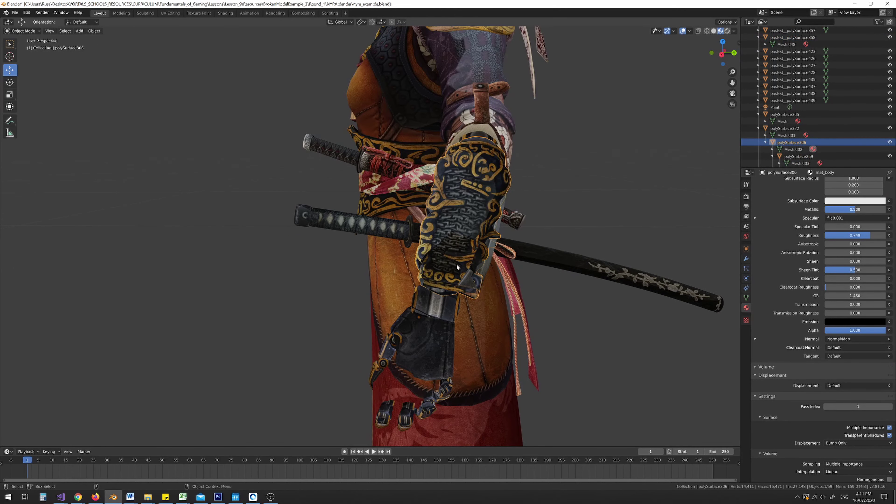
pyautogui.scroll(-1, 794, 152)
pyautogui.click(792, 139)
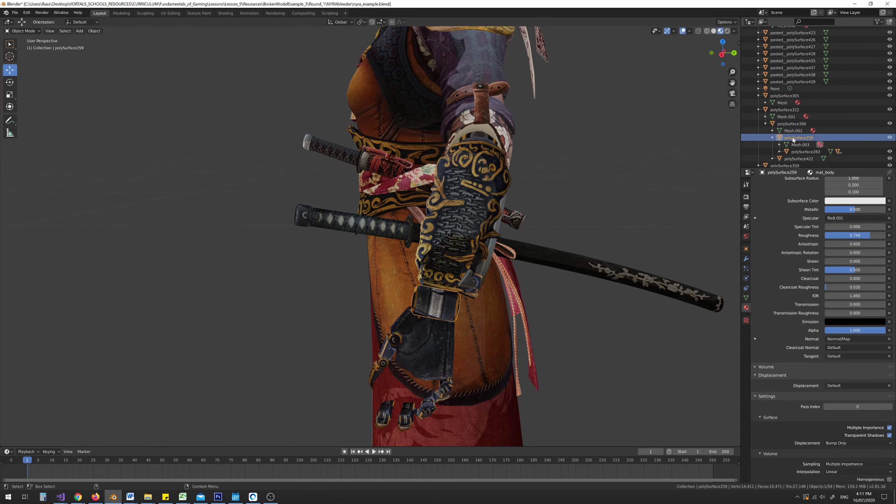
pyautogui.click(805, 152)
pyautogui.scroll(-1, 685, 170)
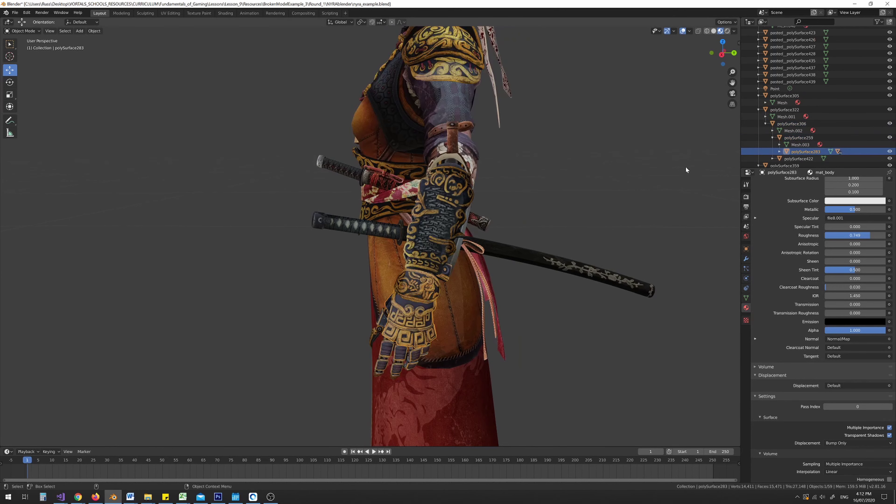
# Expand polySurface283 in the hierarchy and select its child polySurface255.
pyautogui.scroll(-1, 779, 143)
pyautogui.click(780, 142)
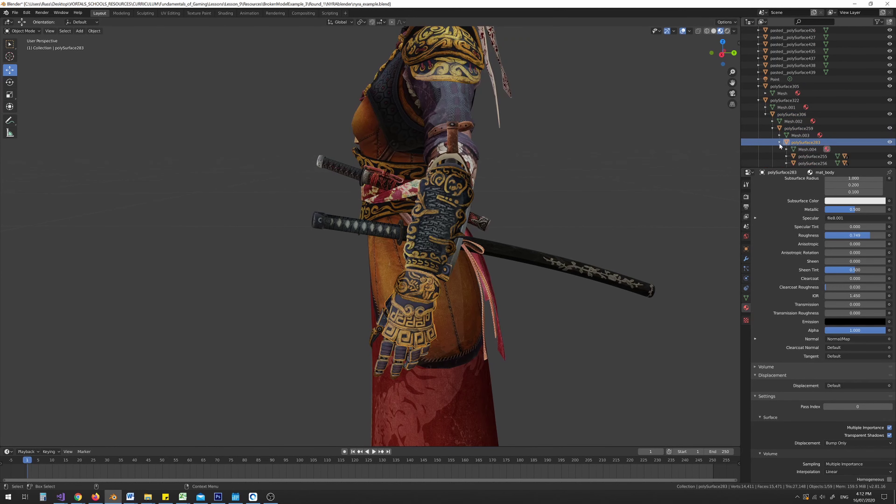
pyautogui.click(813, 156)
pyautogui.scroll(-1, 538, 219)
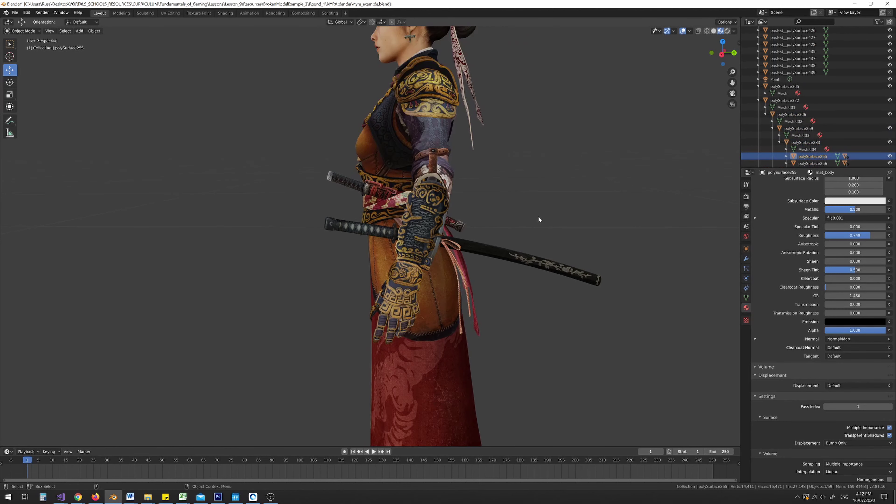
# Select several separate hand and finger pieces of the armoured arm directly on the model.
pyautogui.moveTo(539, 219)
pyautogui.mouseDown(button='middle')
pyautogui.moveTo(518, 221)
pyautogui.moveTo(532, 231)
pyautogui.mouseUp(button='middle')
pyautogui.click(538, 281)
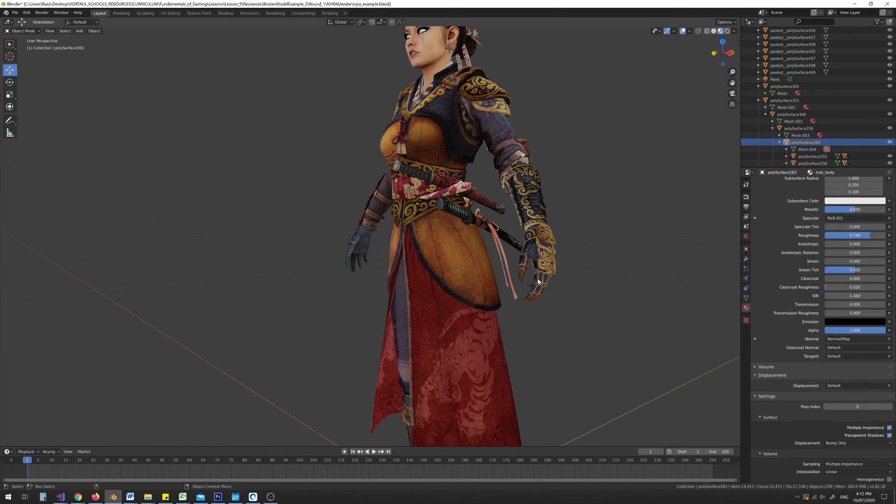
pyautogui.click(538, 283)
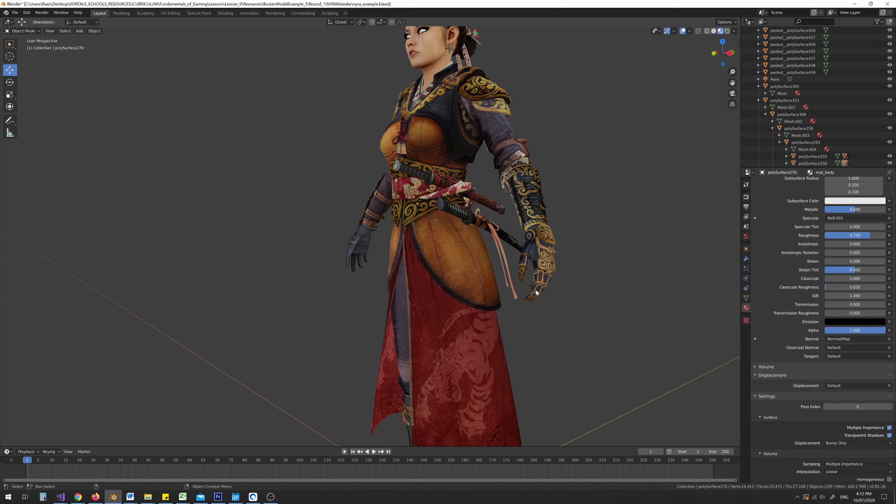
pyautogui.click(523, 264)
pyautogui.moveTo(445, 208); pyautogui.dragTo(437, 205, button='middle')
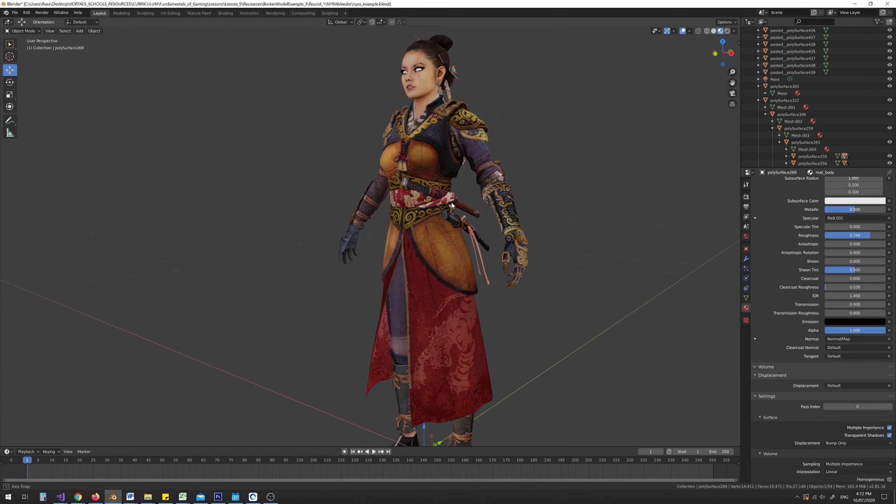
# Box-select all parts of the character and view the body from the front.
pyautogui.moveTo(451, 204); pyautogui.dragTo(482, 201, button='middle')
pyautogui.press('b')
pyautogui.moveTo(208, 56); pyautogui.dragTo(565, 452)
pyautogui.scroll(5, 423, 287)
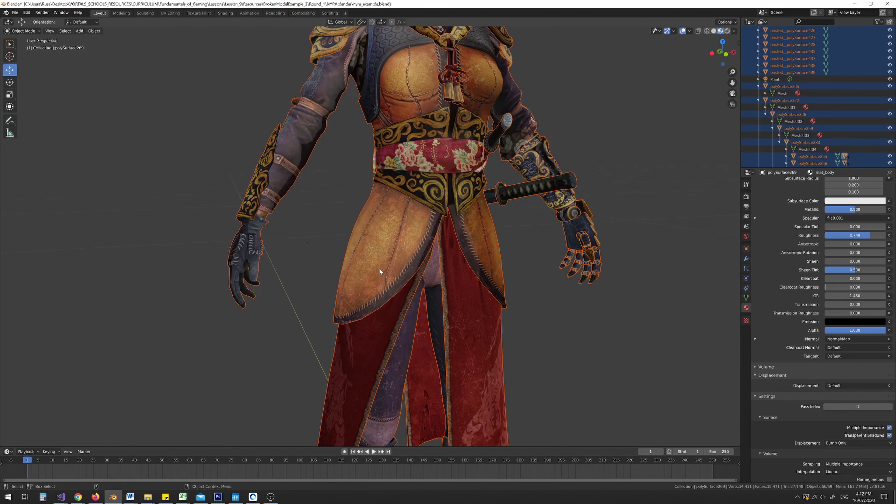
# View the mechanical arm up close and select its forearm piece and finger pieces individually.
pyautogui.moveTo(581, 257); pyautogui.dragTo(477, 236, button='middle')
pyautogui.scroll(3, 575, 254)
pyautogui.click(550, 208)
pyautogui.click(590, 166)
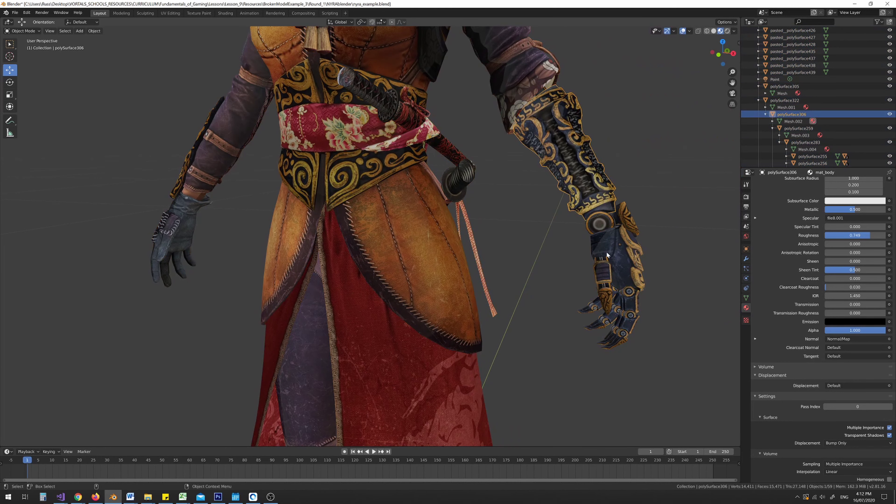
pyautogui.click(627, 309)
pyautogui.click(628, 310)
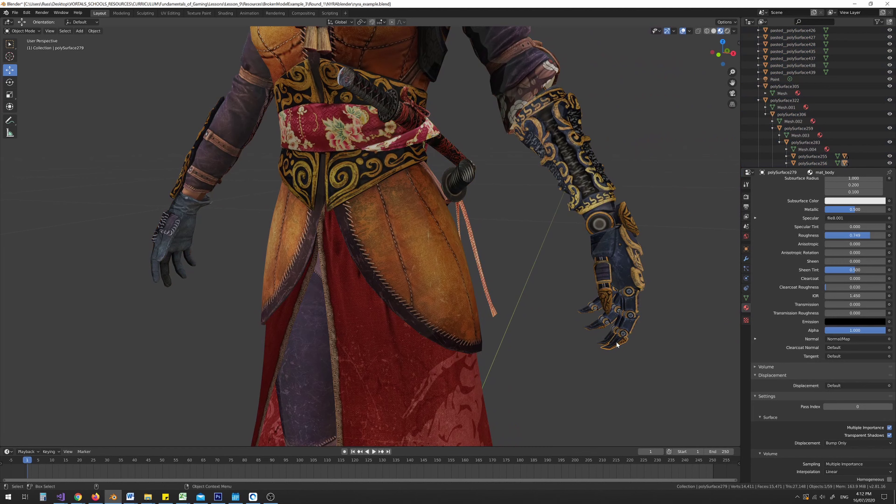
# Select the main body mesh and the separate forearm, wrist and finger meshes in turn, and view the whole figure.
pyautogui.click(205, 171)
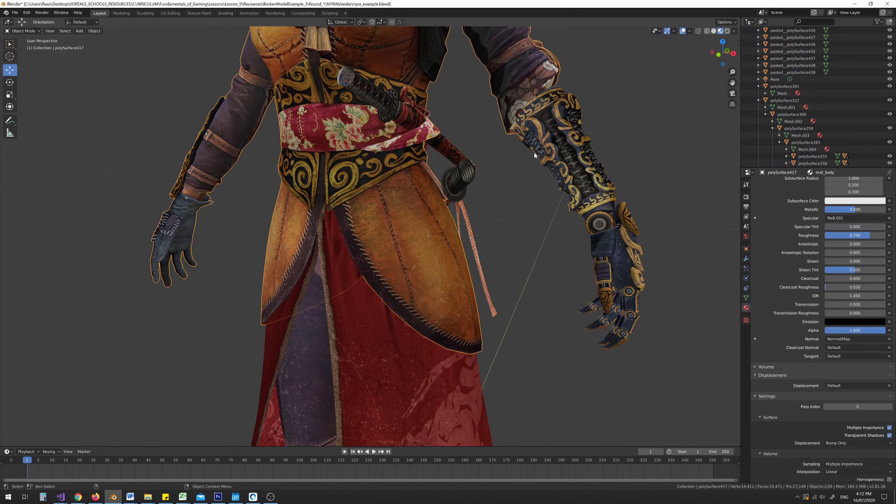
pyautogui.click(554, 146)
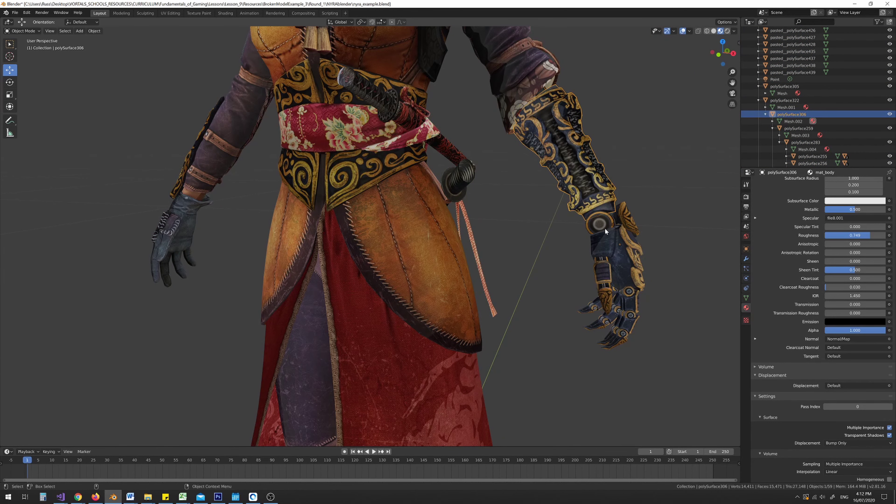
pyautogui.click(604, 221)
pyautogui.click(609, 247)
pyautogui.click(608, 289)
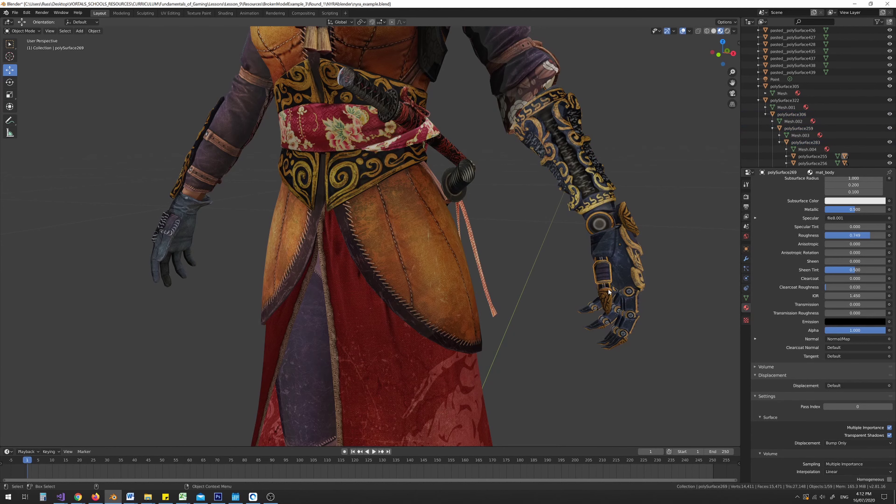
pyautogui.click(620, 302)
pyautogui.scroll(-8, 503, 246)
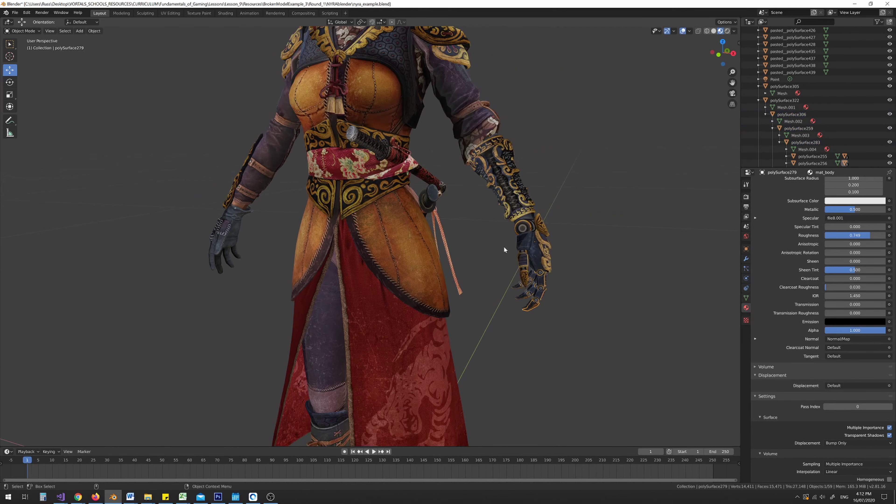
pyautogui.moveTo(488, 200)
pyautogui.mouseDown(button='middle')
pyautogui.moveTo(398, 194)
pyautogui.moveTo(497, 207)
pyautogui.mouseUp(button='middle')
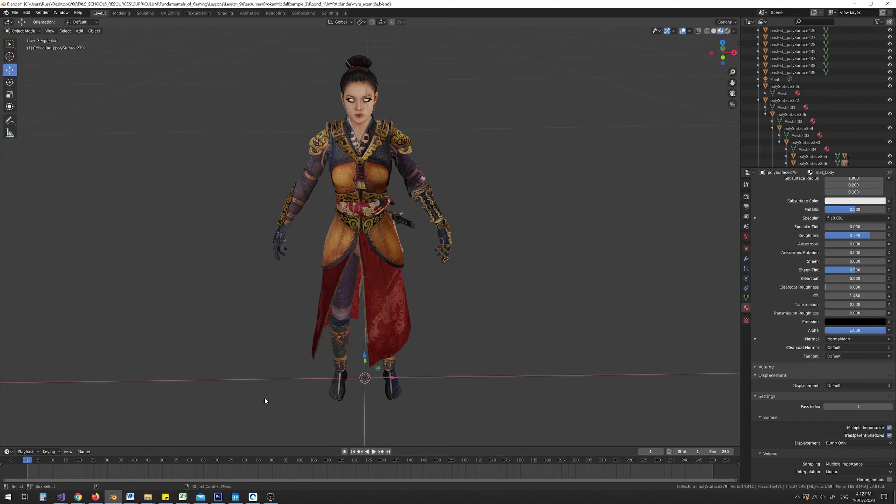
# Switch to VORTALS, move the character slightly back along the blue axis and view it from the front.
pyautogui.click(253, 497)
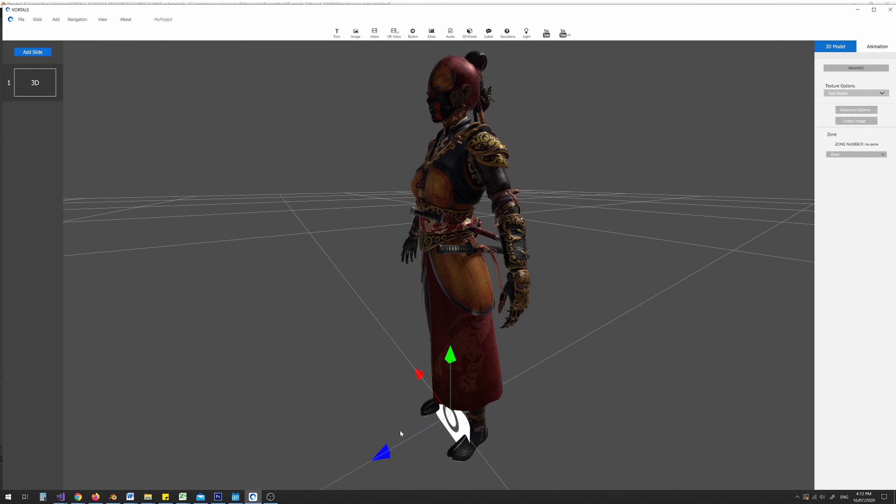
pyautogui.moveTo(399, 429); pyautogui.dragTo(418, 425)
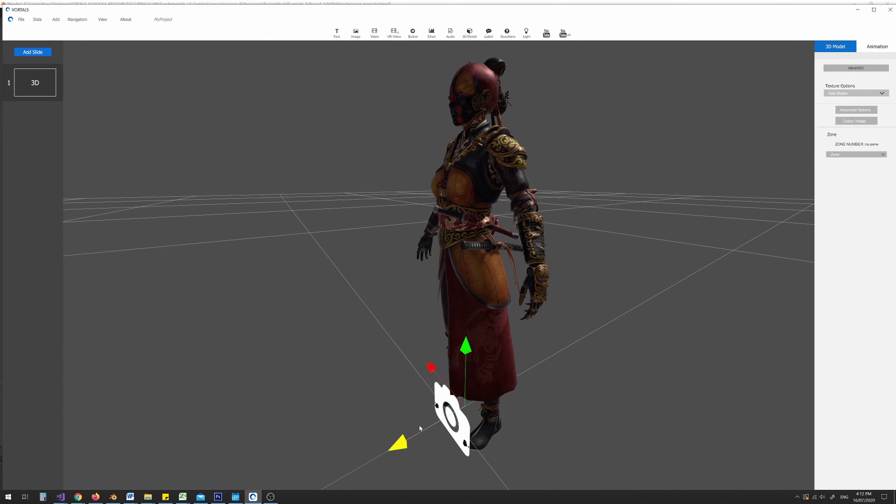
pyautogui.moveTo(446, 294); pyautogui.dragTo(496, 292)
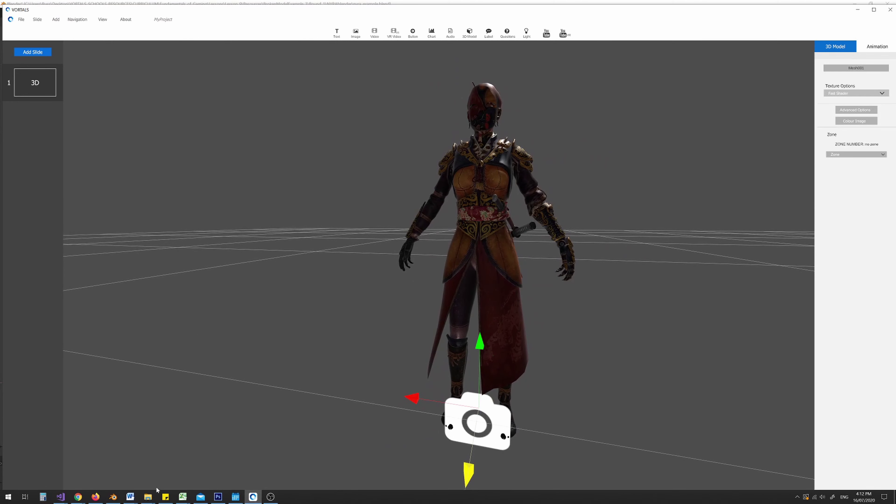
# Switch to Blender, select all of the character's mesh parts and join them into a single object.
pyautogui.click(113, 496)
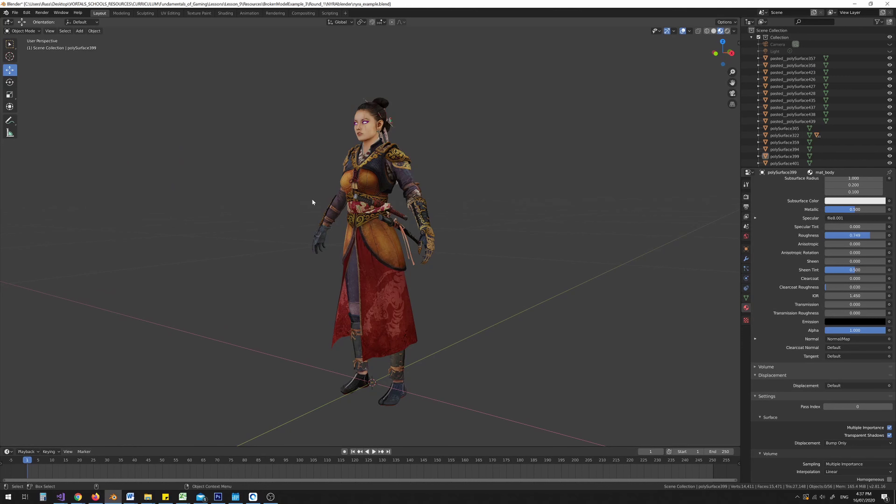
pyautogui.moveTo(259, 70); pyautogui.dragTo(439, 419)
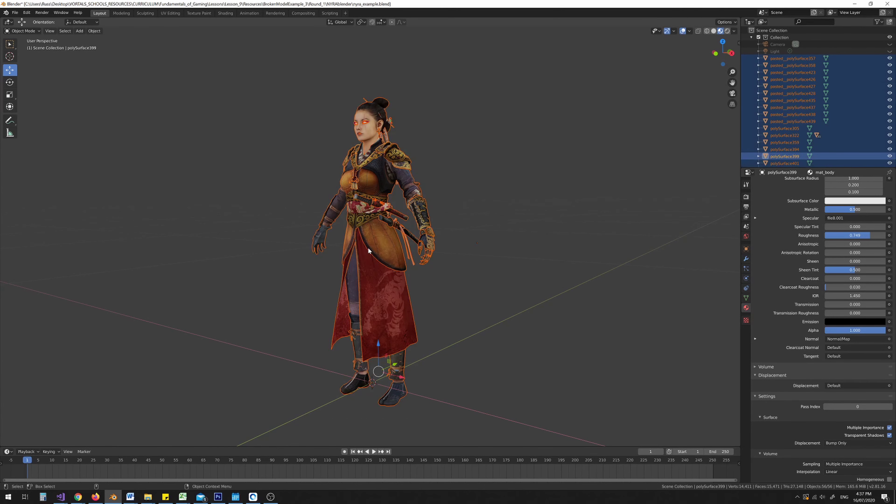
pyautogui.rightClick(366, 237)
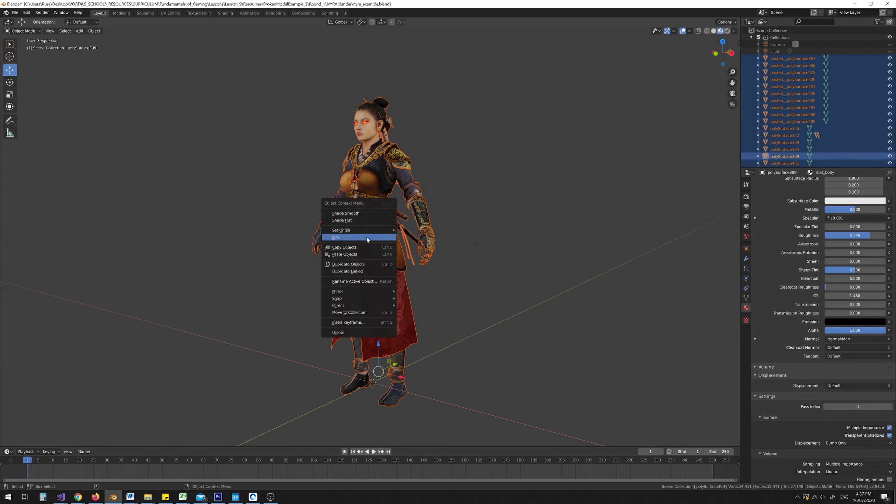
pyautogui.click(337, 238)
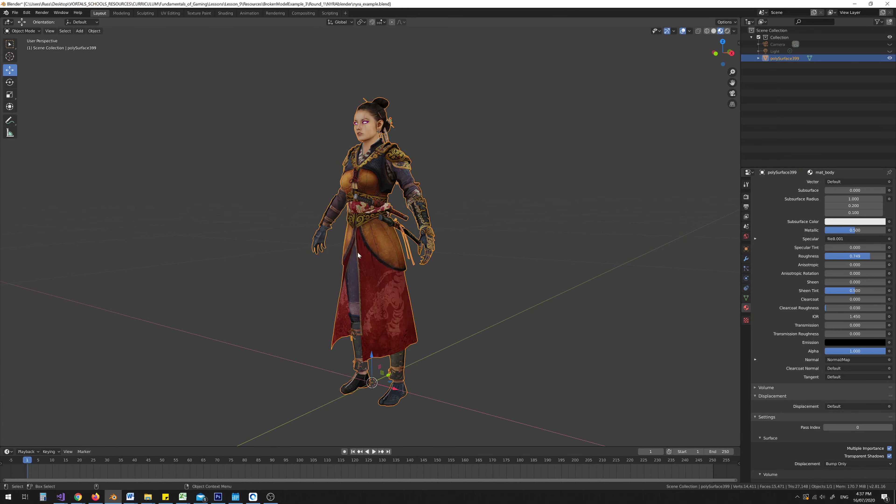
# Deselect and reselect the joined character and inspect its single entry in the scene hierarchy.
pyautogui.click(285, 198)
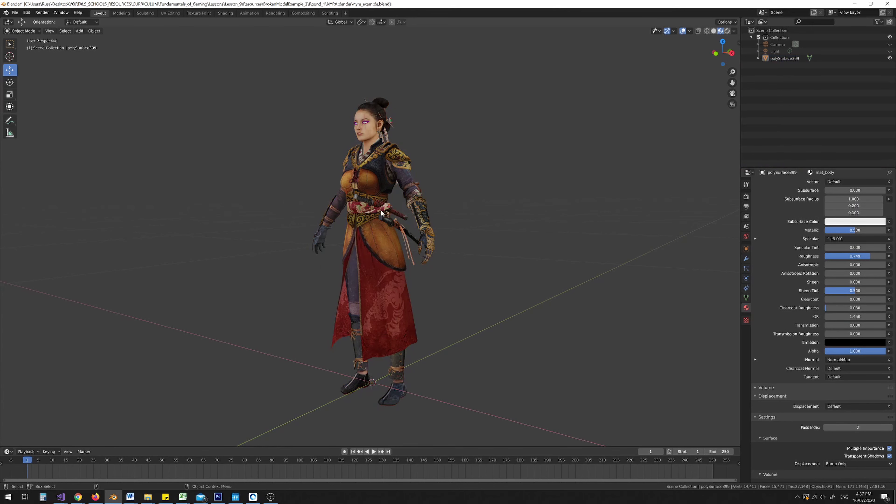
pyautogui.click(370, 229)
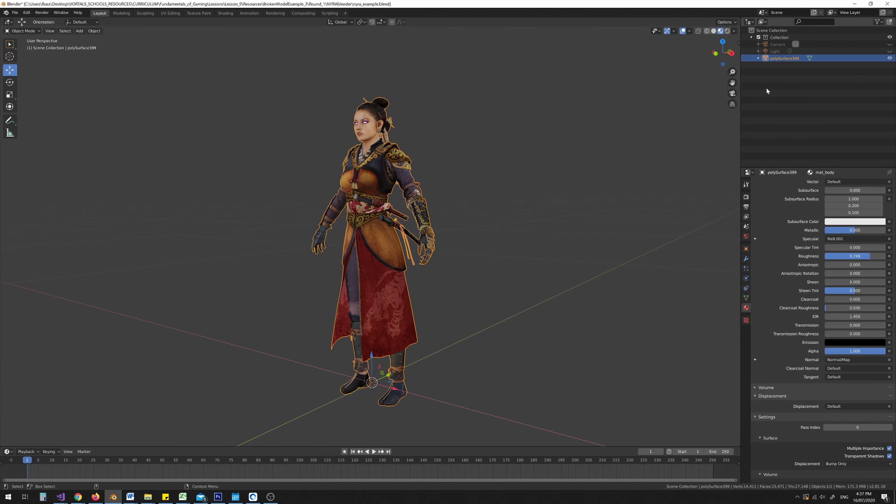
pyautogui.click(758, 59)
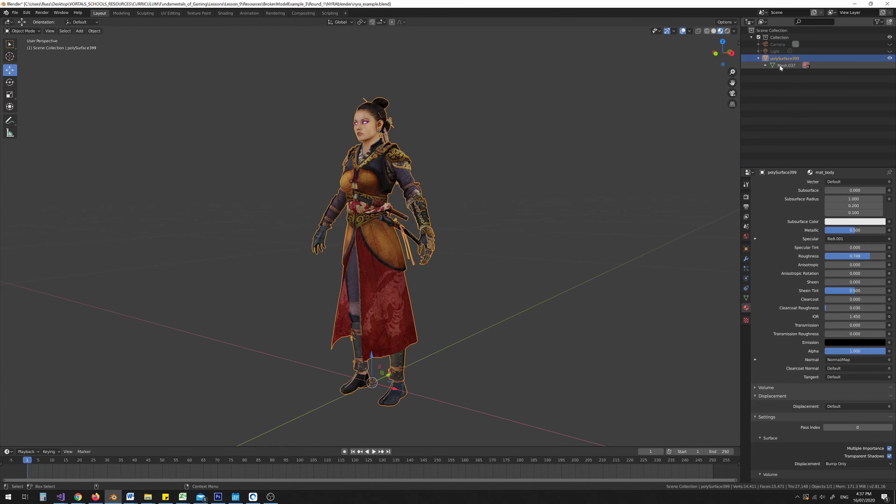
pyautogui.click(758, 59)
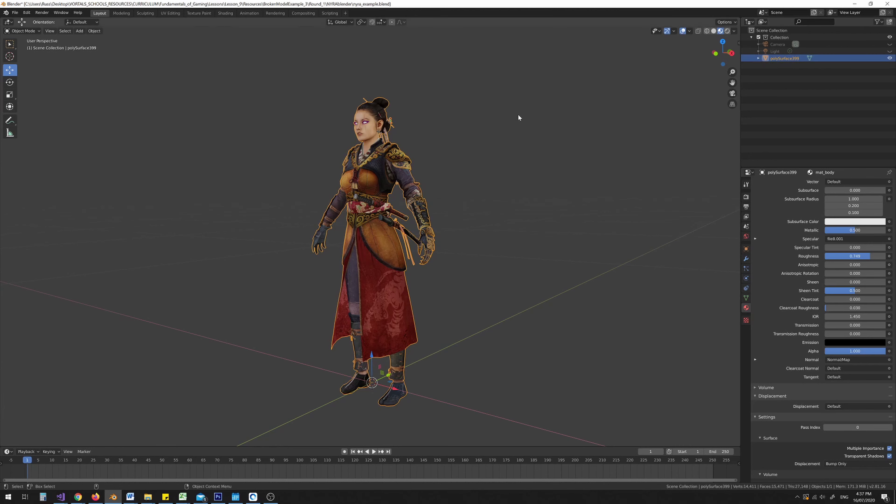
# Export the joined character in FBX format to an existing file in the NYRABlender folder.
pyautogui.click(14, 13)
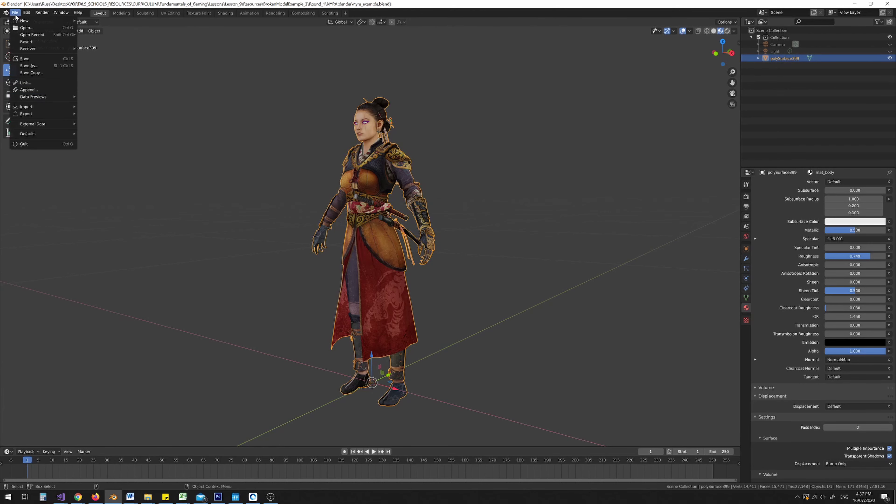
pyautogui.moveTo(43, 114)
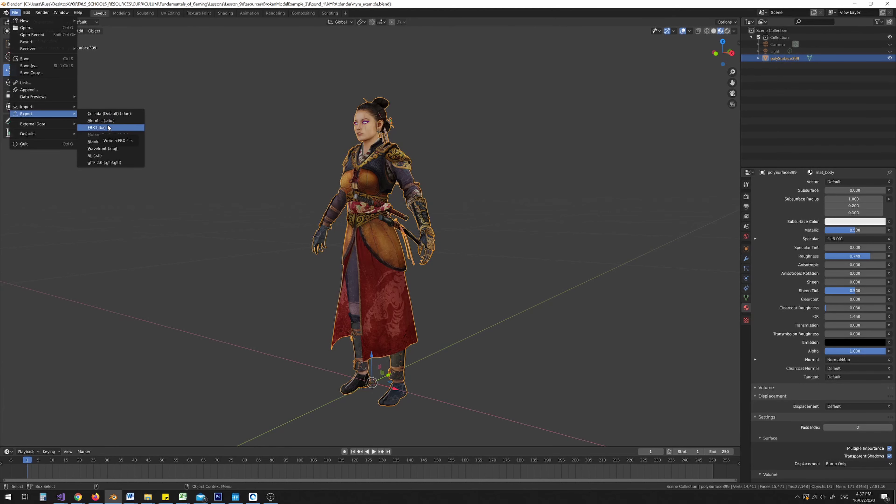
pyautogui.click(96, 127)
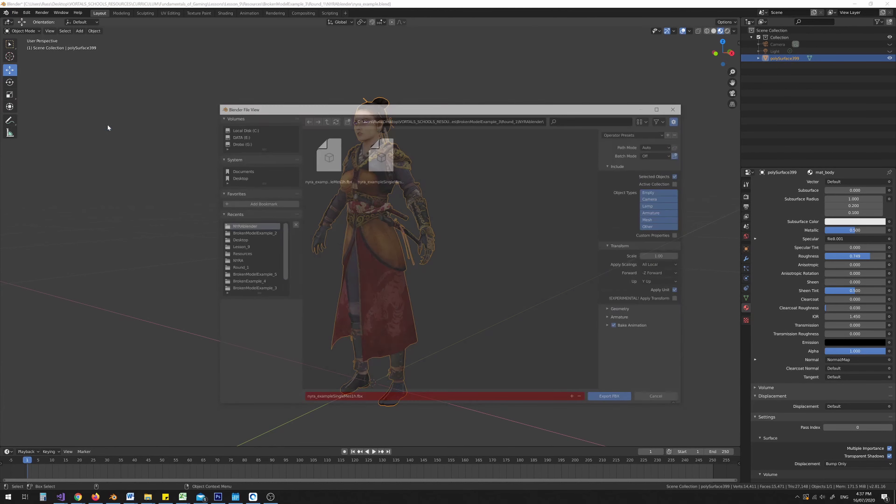
pyautogui.doubleClick(335, 162)
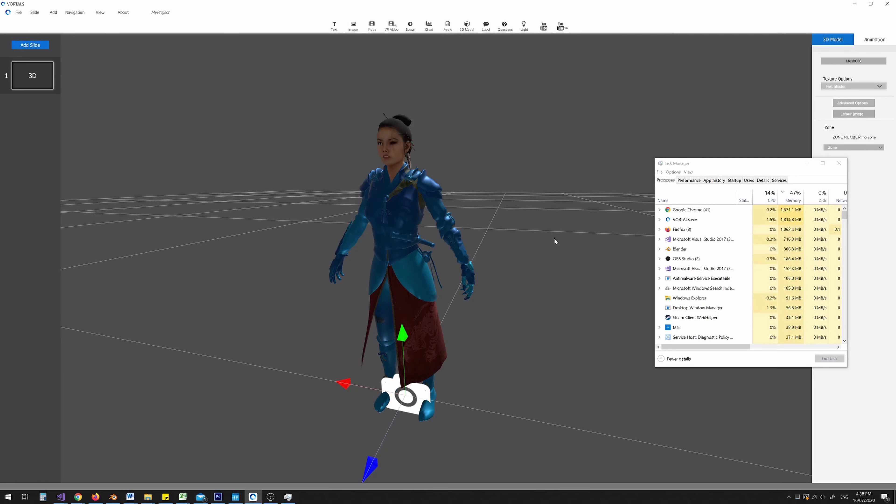
# Select the joined character and apply body_d_4k.jpg from the Round_2 folder as its colour image.
pyautogui.click(555, 239)
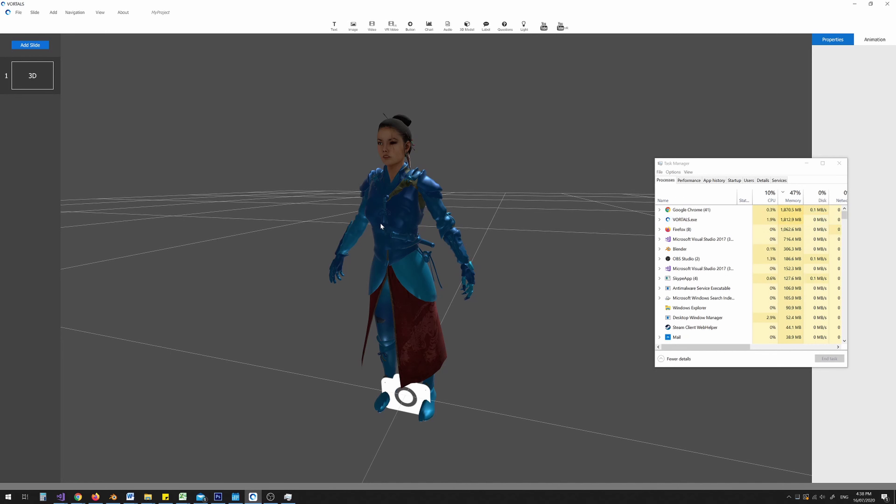
pyautogui.click(395, 215)
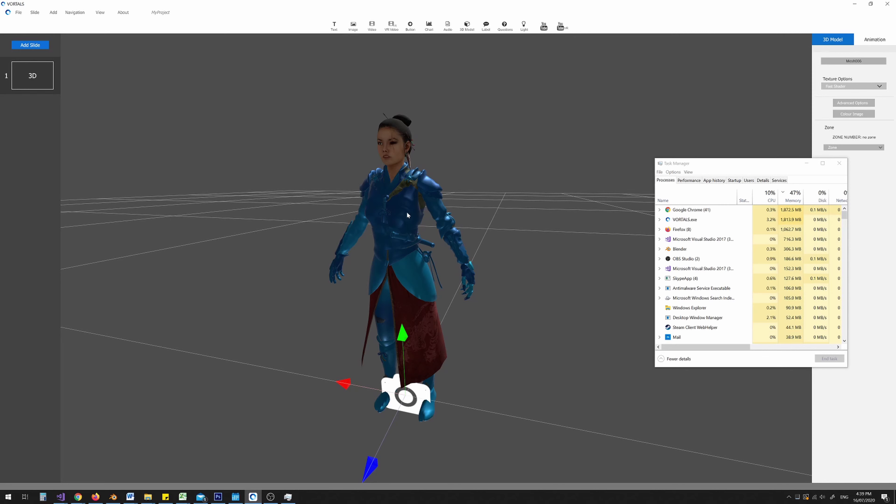
pyautogui.moveTo(734, 165); pyautogui.dragTo(744, 175)
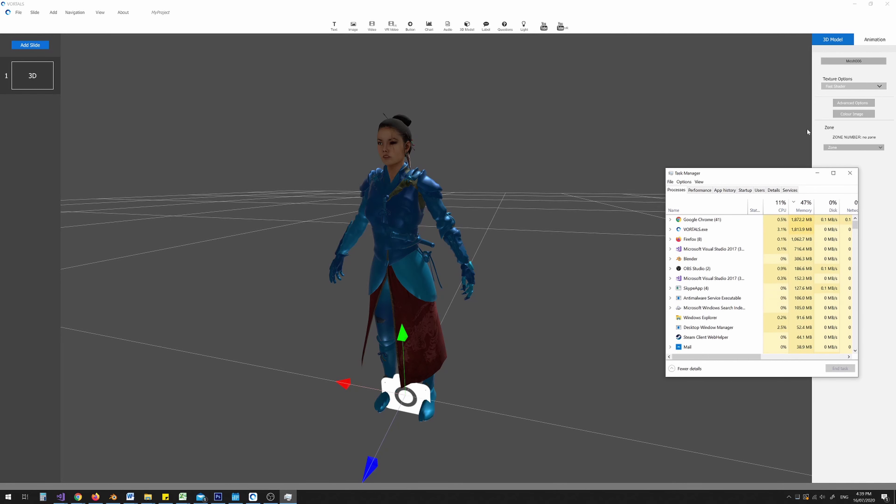
pyautogui.click(854, 115)
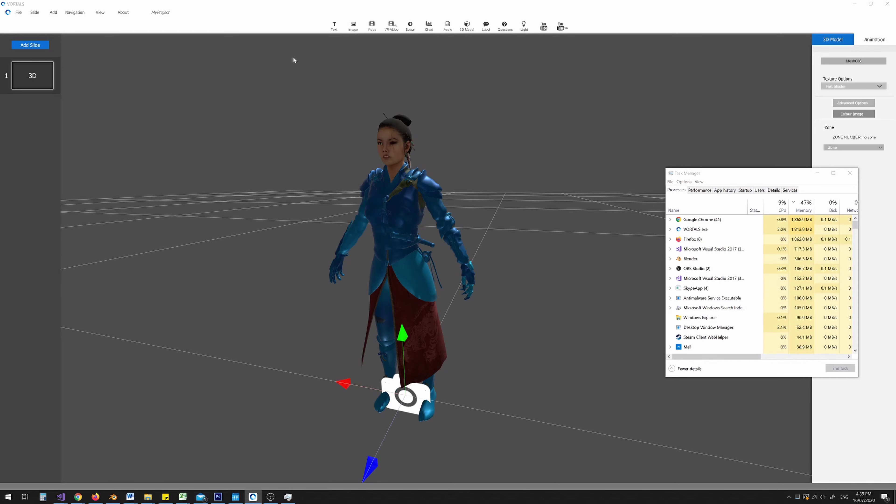
pyautogui.click(123, 66)
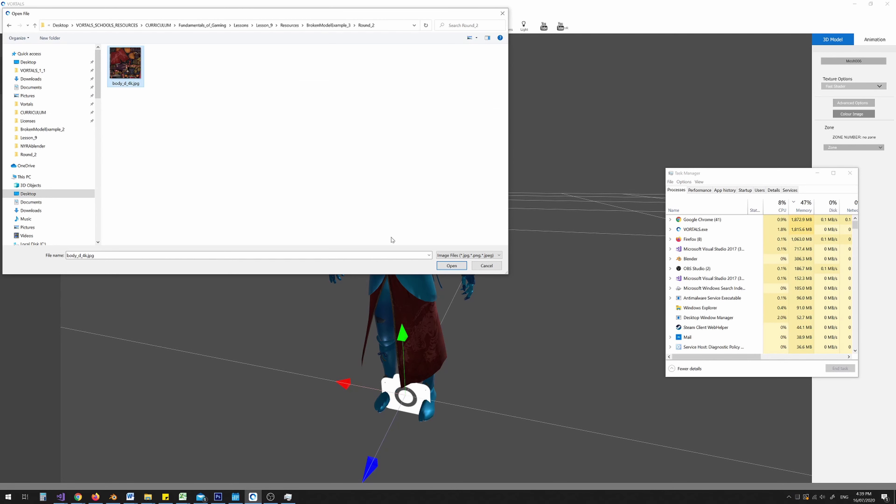
pyautogui.click(451, 266)
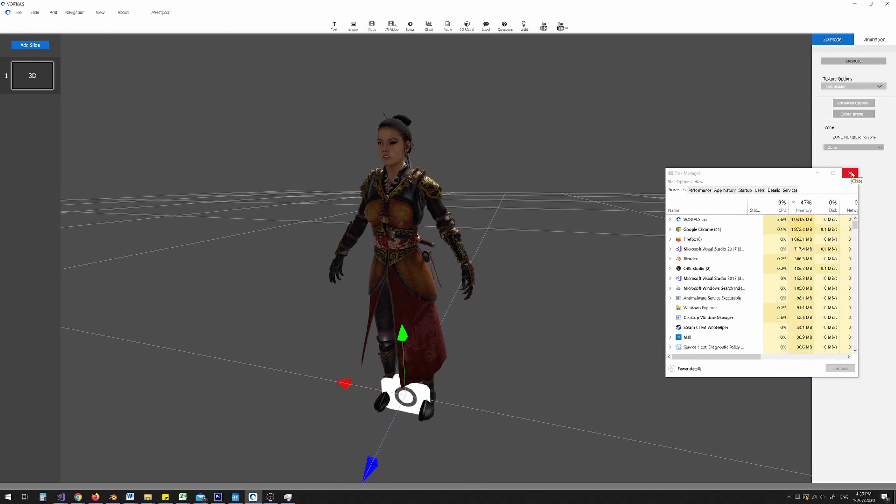
# Close Task Manager and inspect the textured character from its side.
pyautogui.click(851, 173)
pyautogui.moveTo(488, 228); pyautogui.dragTo(456, 233)
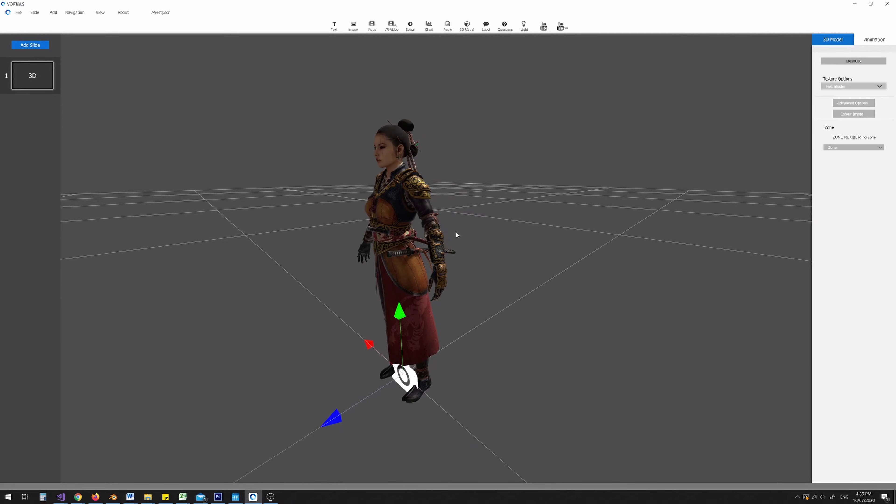